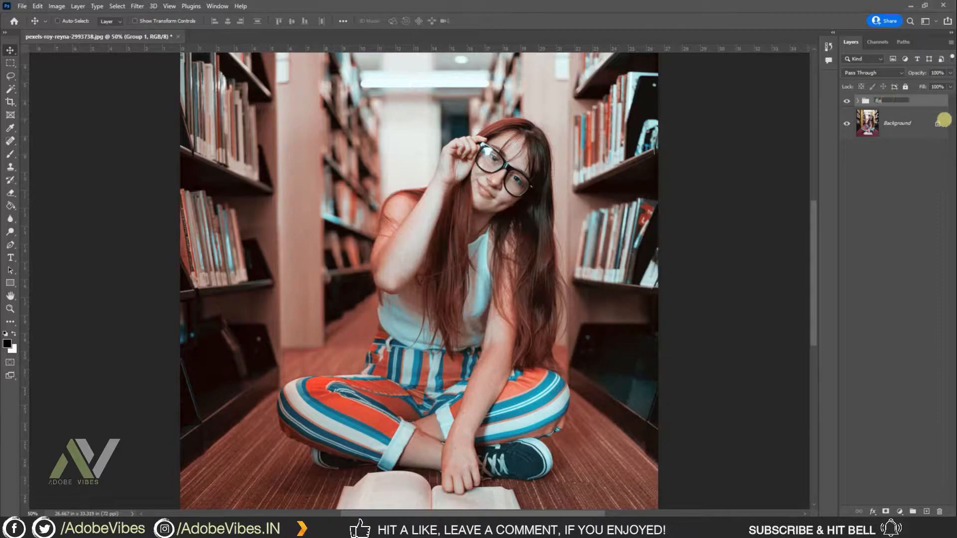
# Step: Rename the layer group above the Background as "Red & Teal"
pyautogui.write('ed & Teal')
pyautogui.press('Return')
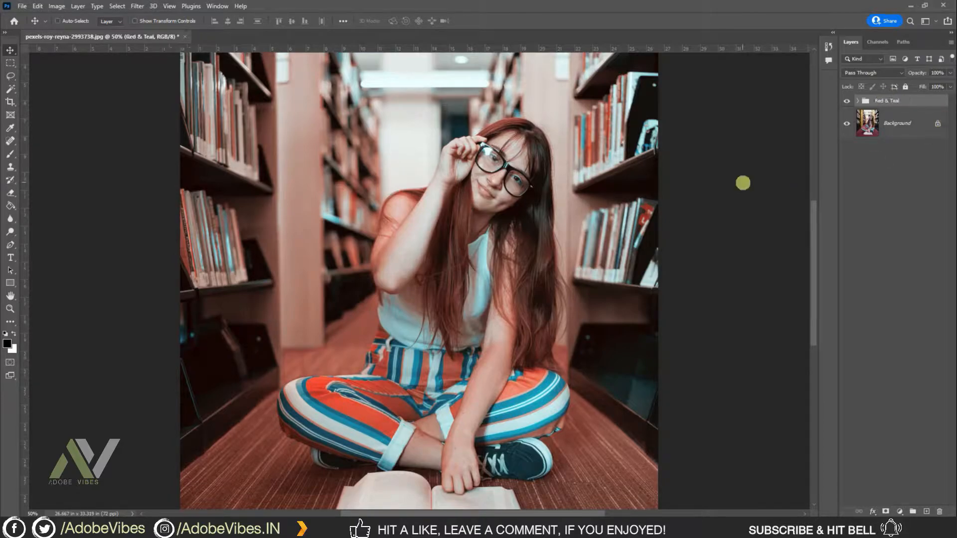
# Step: Open the woman_boat image together with a second stock portrait from the 05. STOCKS folder
pyautogui.click(22, 6)
pyautogui.click(35, 26)
pyautogui.click(310, 229)
pyautogui.doubleClick(595, 127)
pyautogui.click(557, 209)
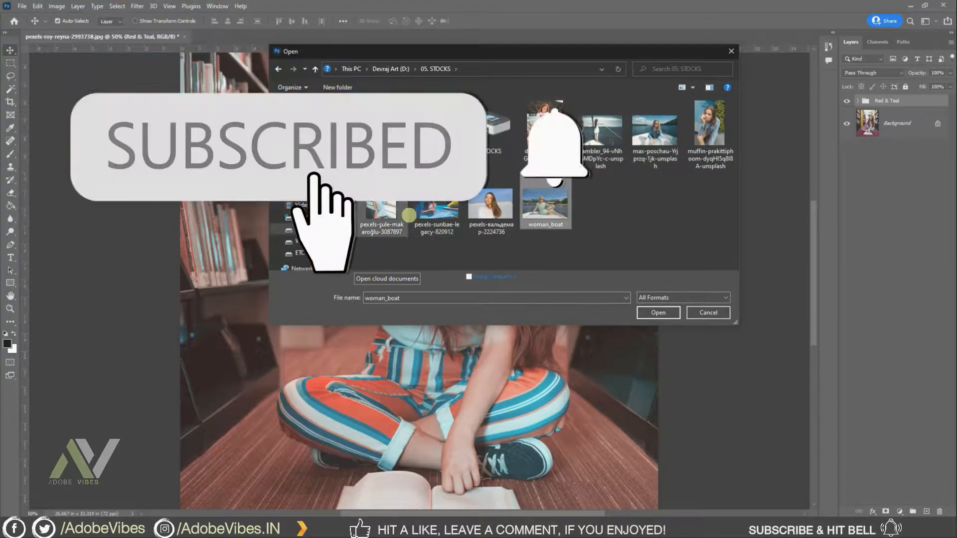
pyautogui.keyDown('ctrl'); pyautogui.click(552, 135); pyautogui.keyUp('ctrl')
pyautogui.click(656, 310)
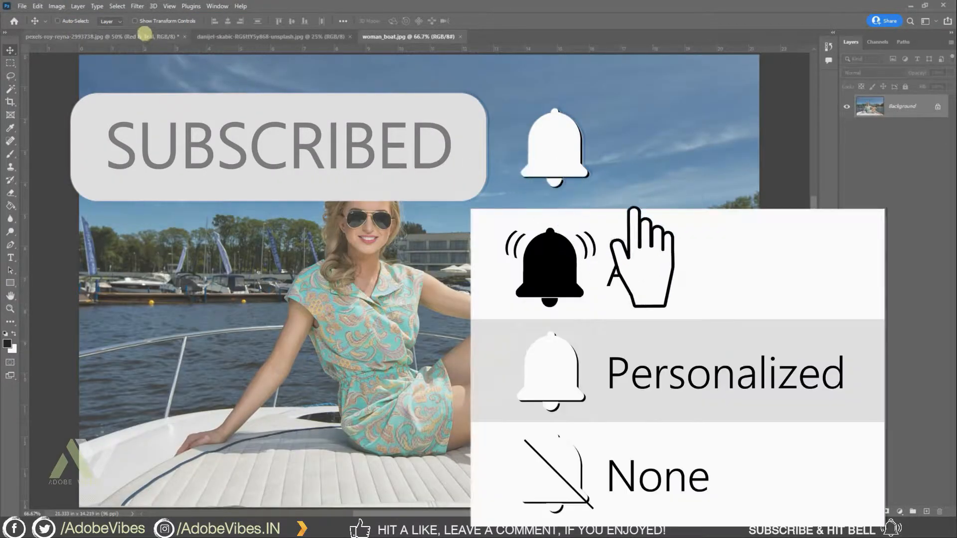
# Step: Copy the Red & Teal group from the library photo onto the other opened photos and inspect the graded images
pyautogui.click(145, 34)
pyautogui.moveTo(887, 100); pyautogui.dragTo(567, 122)
pyautogui.hotkey('ctrl', '+')
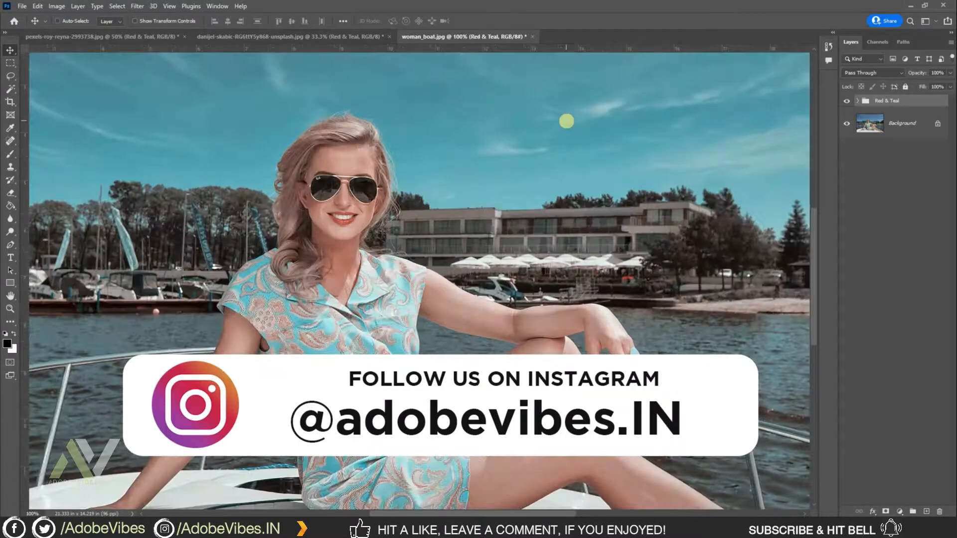
pyautogui.scroll(-2, 567, 121)
pyautogui.hotkey('ctrl', '-')
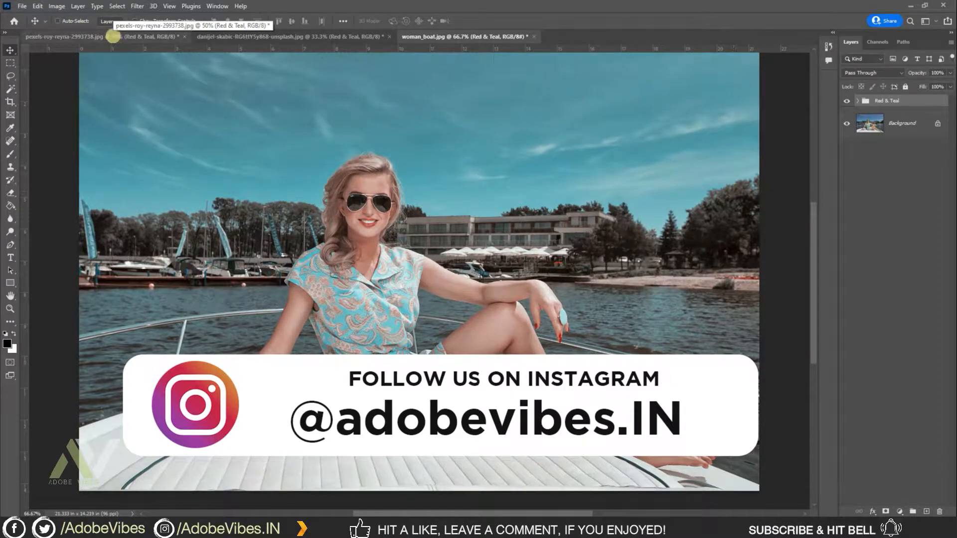
pyautogui.click(262, 40)
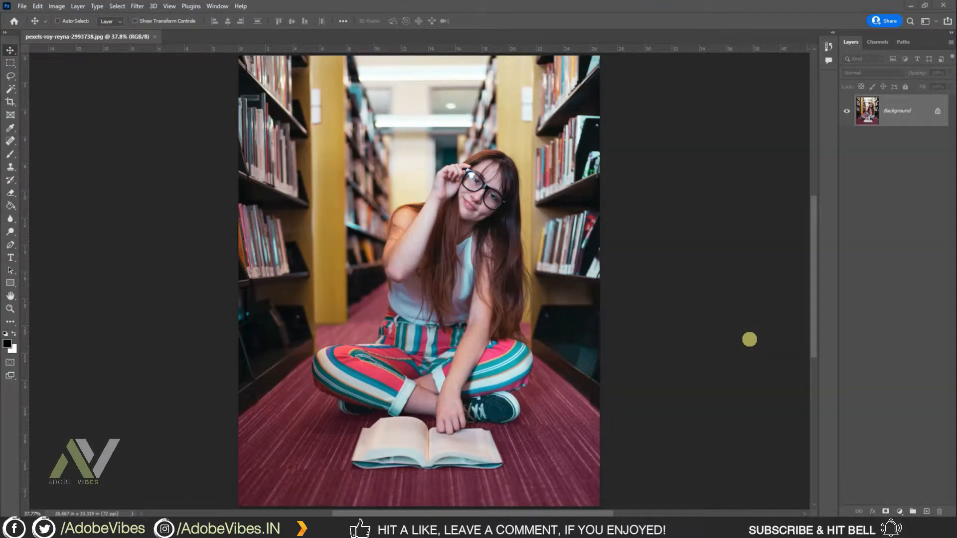
# Step: Add a Channel Mixer adjustment layer above the Background of the library photo
pyautogui.hotkey('ctrl', '+')
pyautogui.click(900, 509)
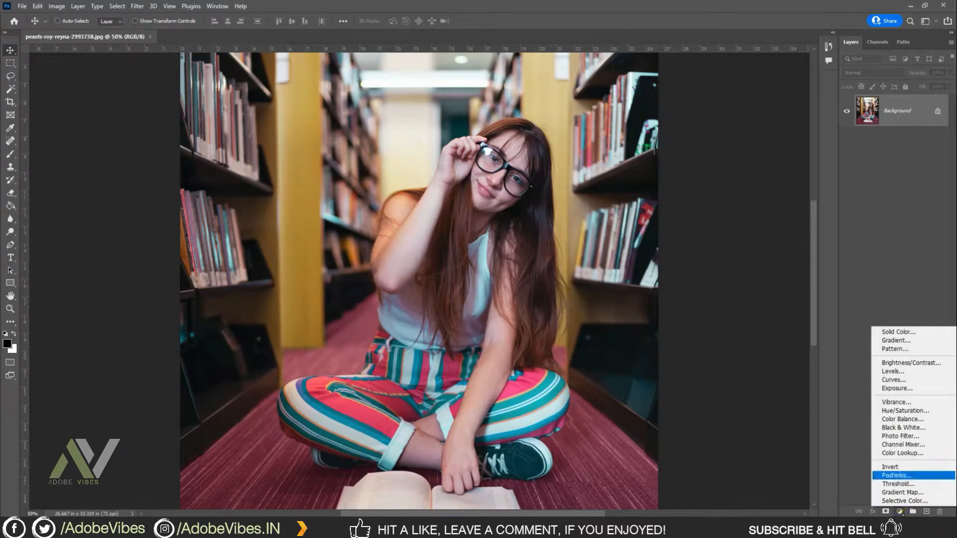
pyautogui.click(903, 445)
pyautogui.moveTo(591, 109); pyautogui.dragTo(641, 84)
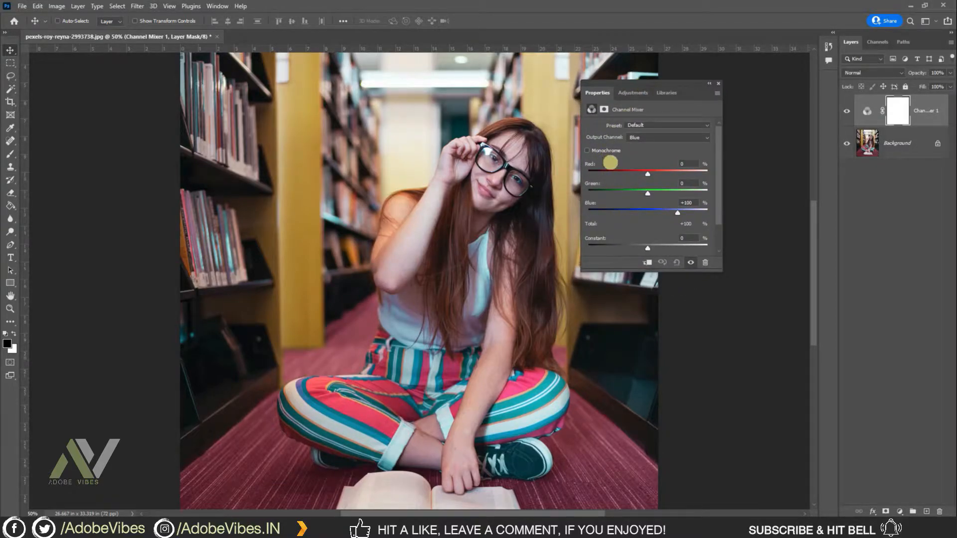
# Step: In the Channel Mixer's Green output channel, set Green to 0% and Blue to +100%
pyautogui.click(635, 137)
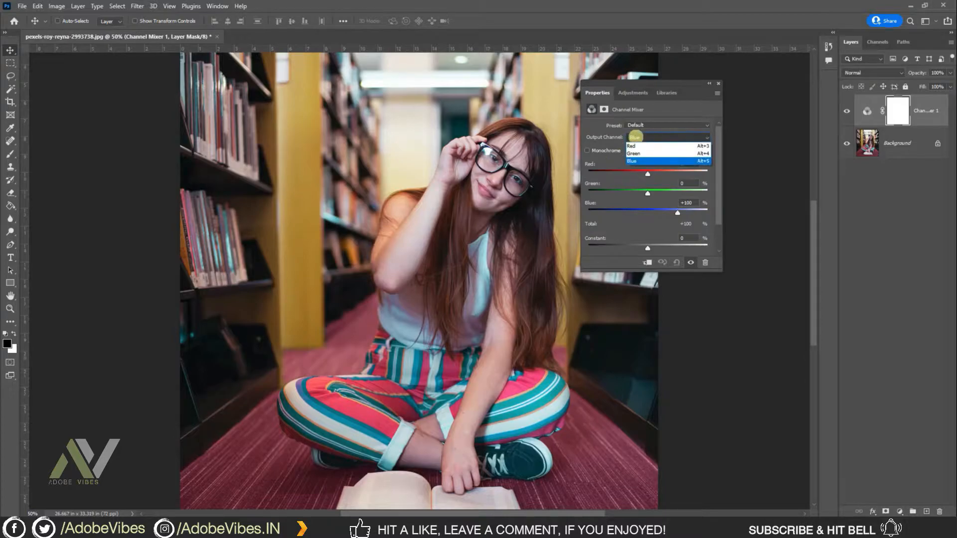
pyautogui.click(637, 146)
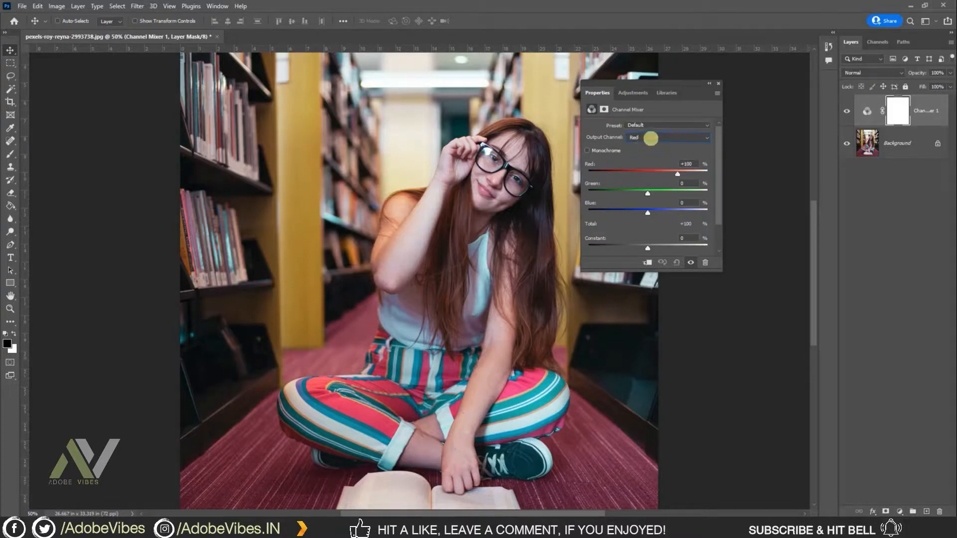
pyautogui.click(651, 137)
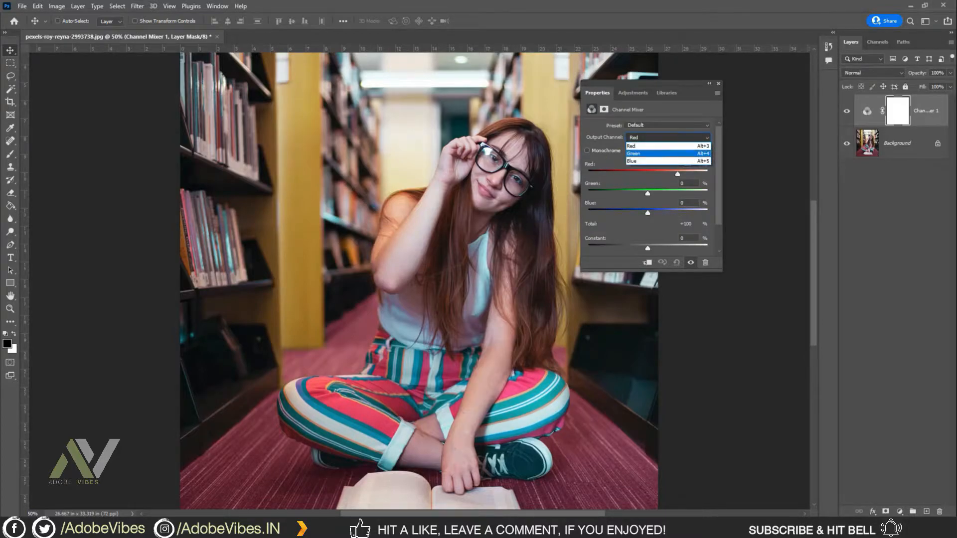
pyautogui.click(638, 153)
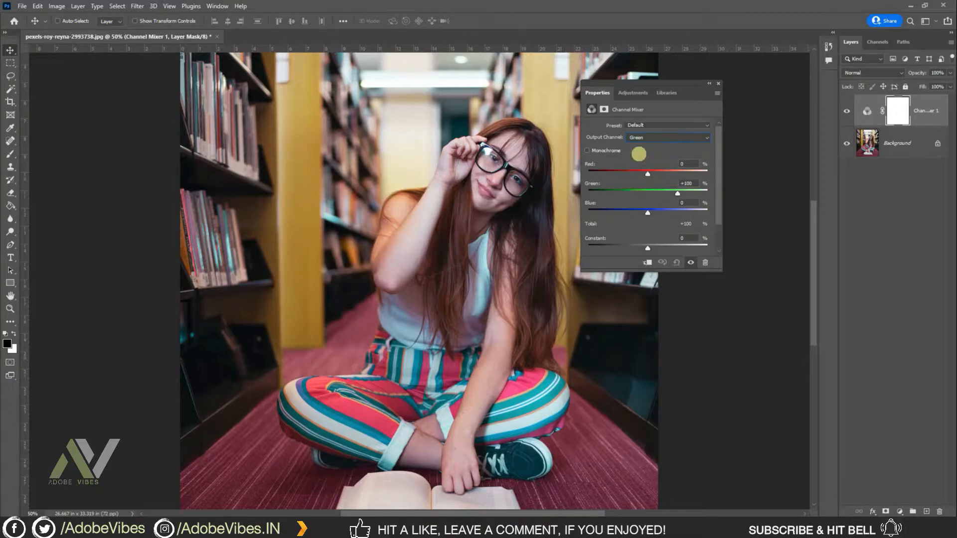
pyautogui.doubleClick(693, 183)
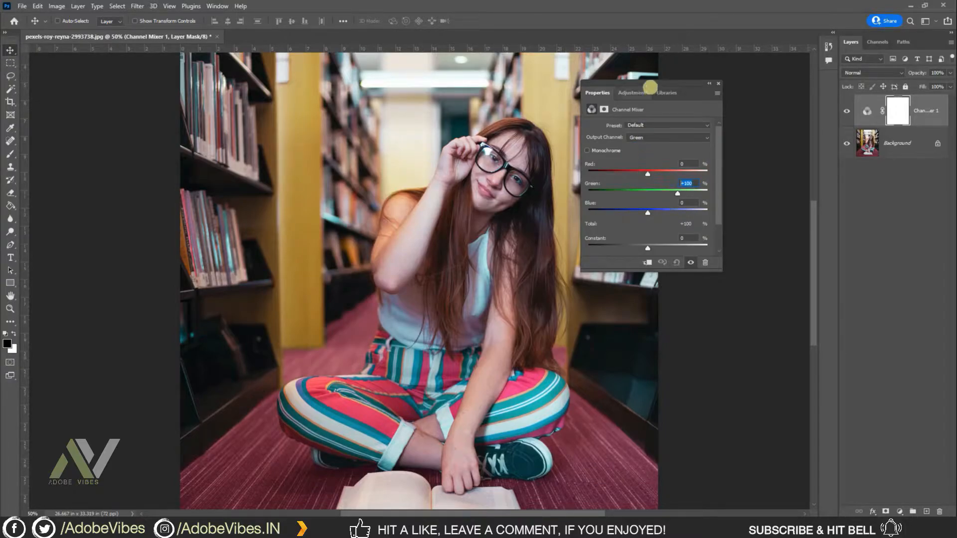
pyautogui.write('0')
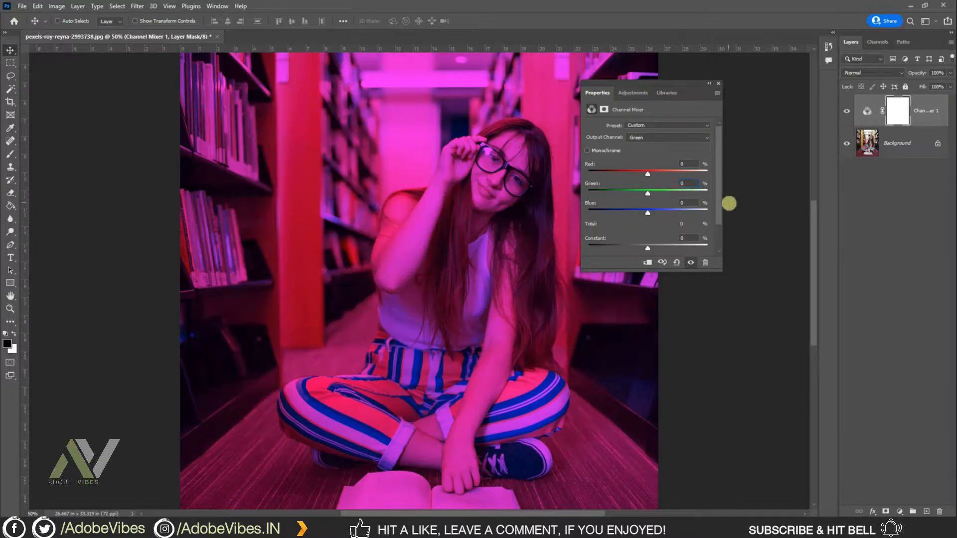
pyautogui.doubleClick(689, 203)
pyautogui.write('100')
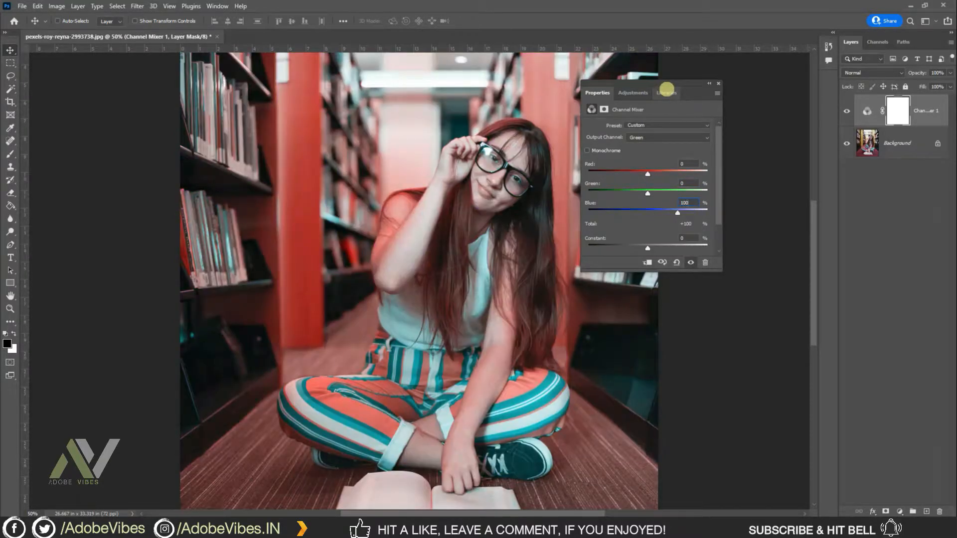
# Step: In the Channel Mixer's Blue output channel, set Green to +100% and Blue to 0%, and close the adjustment's settings
pyautogui.click(676, 137)
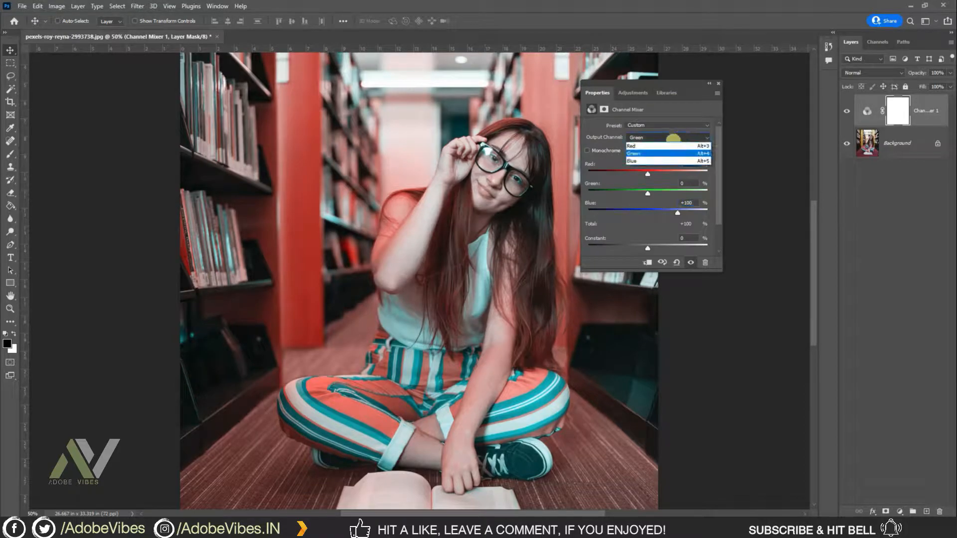
pyautogui.click(641, 160)
pyautogui.click(684, 184)
pyautogui.write('100')
pyautogui.click(687, 202)
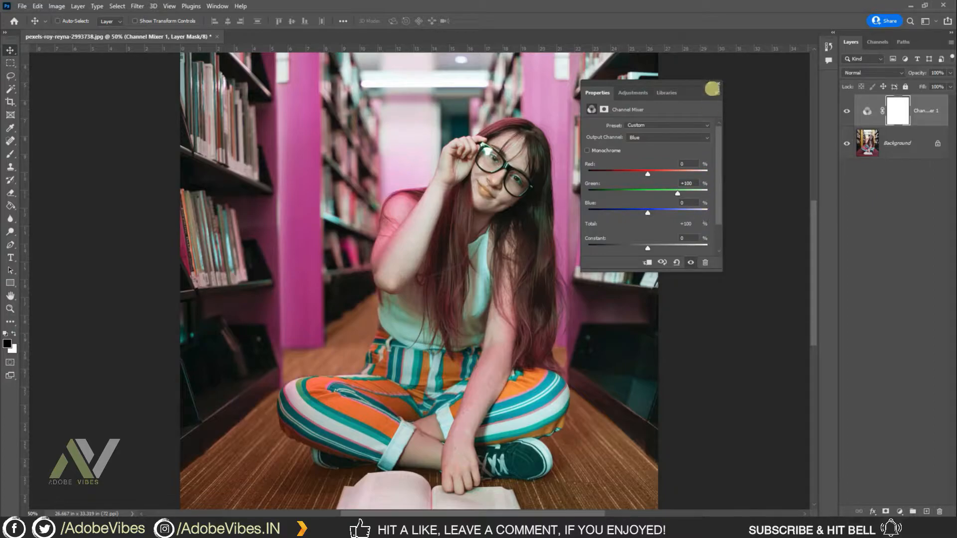
pyautogui.click(718, 83)
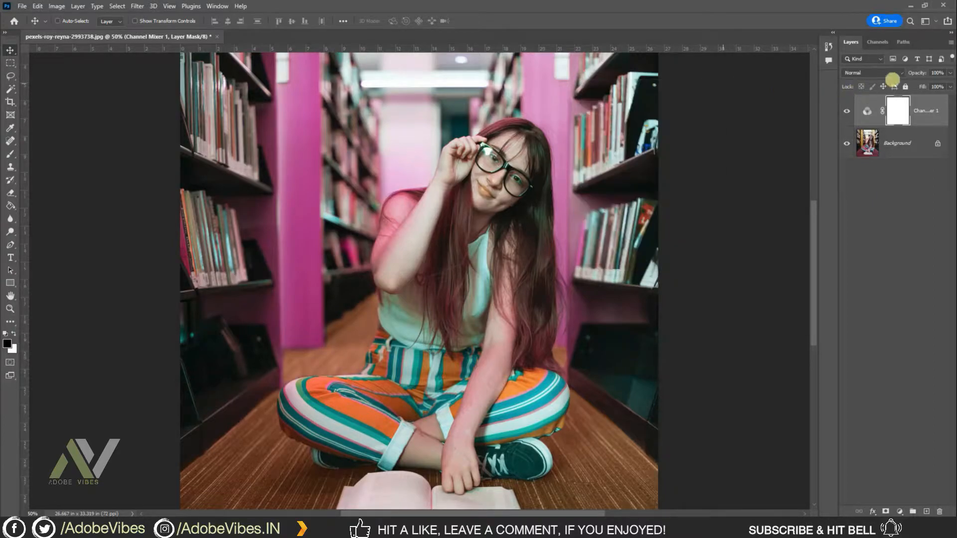
# Step: Set the Channel Mixer layer's blend mode to Lighten and compare the photo with the layer hidden and shown
pyautogui.click(902, 73)
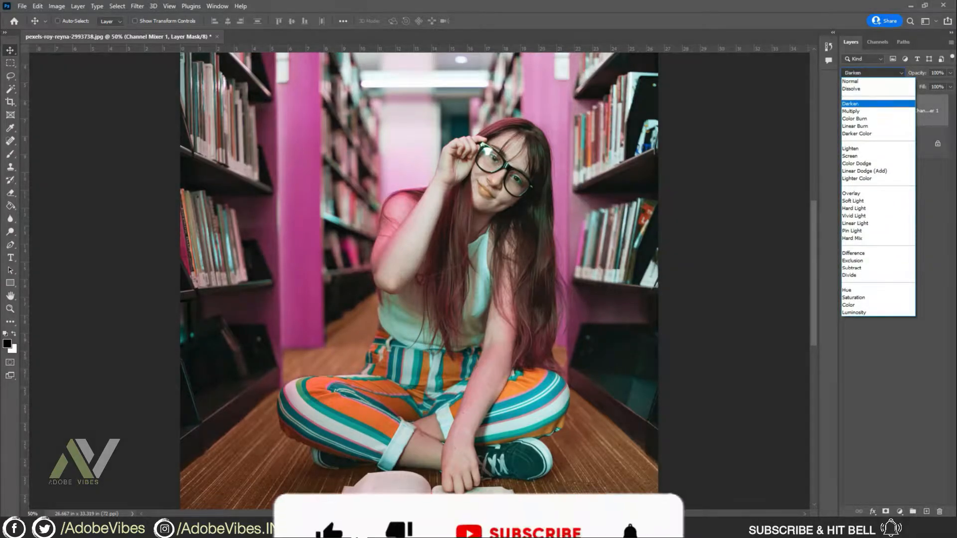
pyautogui.click(889, 148)
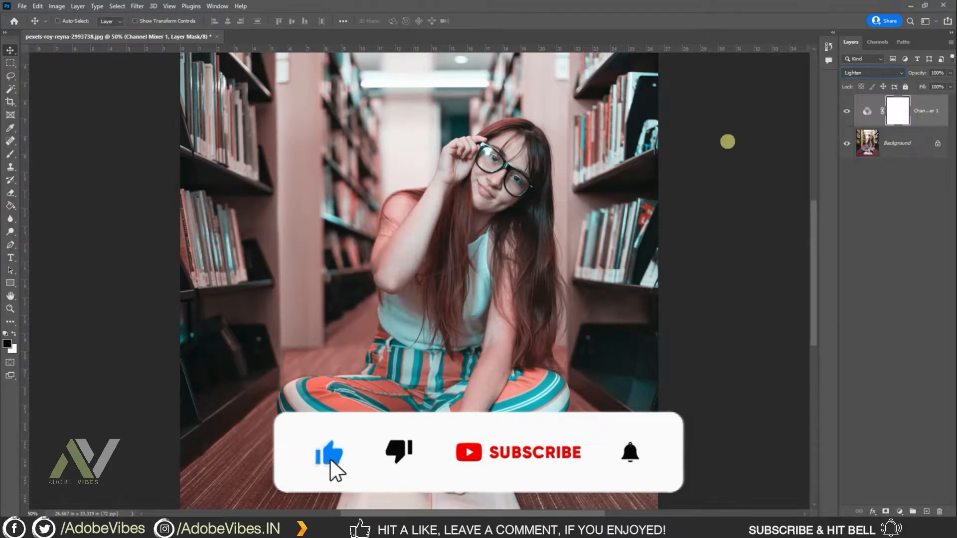
pyautogui.click(847, 111)
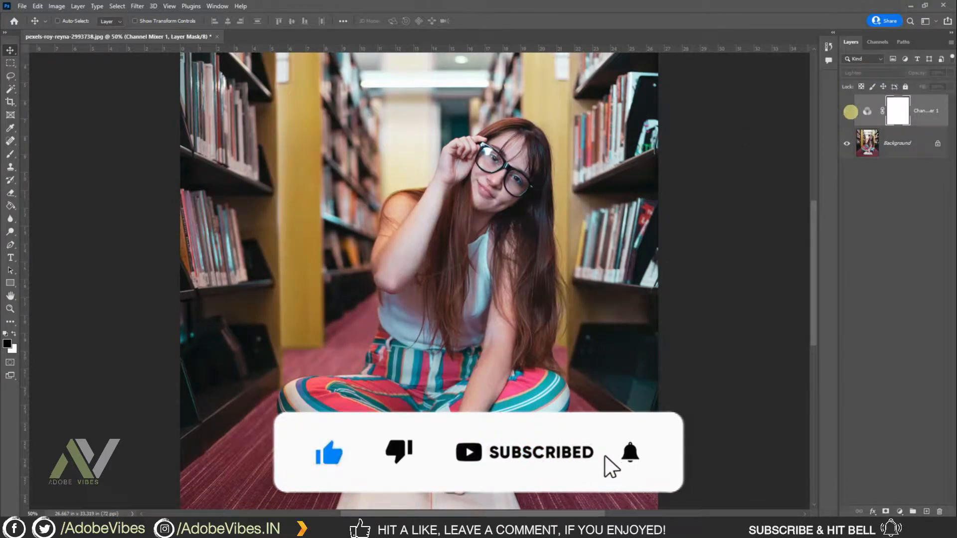
pyautogui.click(847, 111)
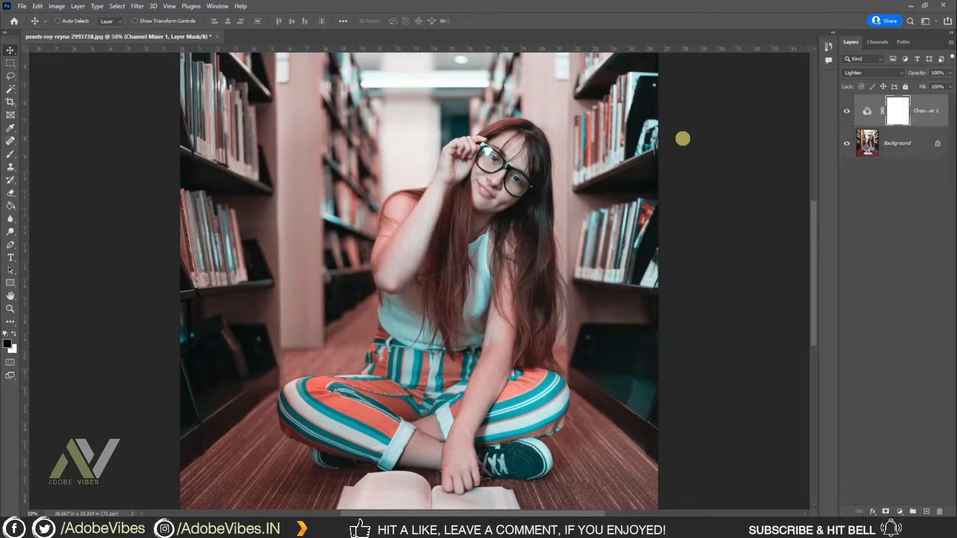
# Step: Add a Selective Color adjustment layer above the Channel Mixer layer
pyautogui.click(900, 512)
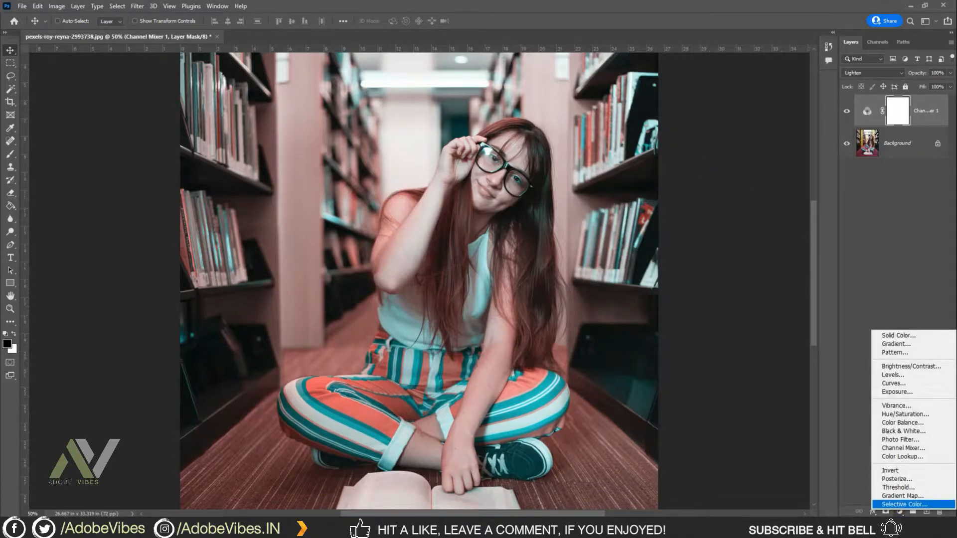
pyautogui.click(905, 505)
pyautogui.moveTo(660, 80); pyautogui.dragTo(656, 91)
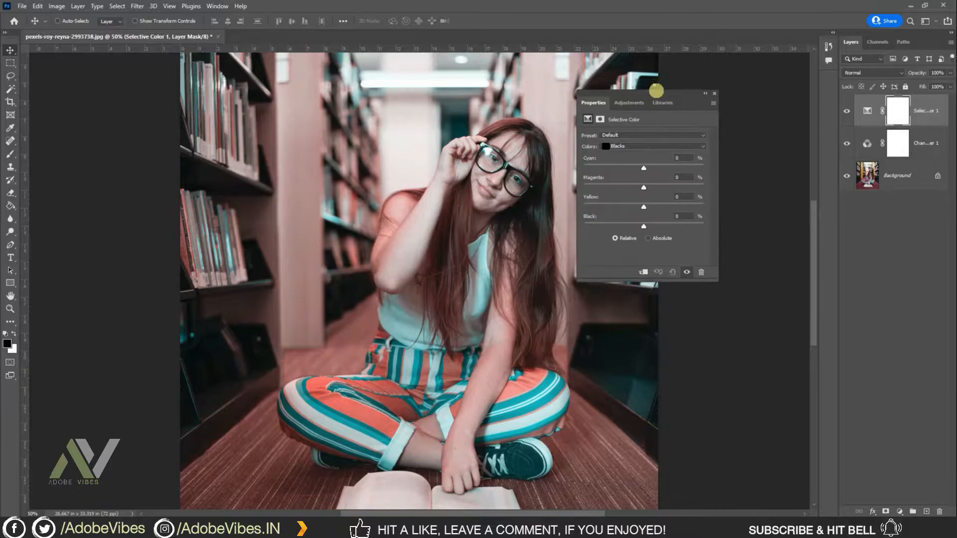
# Step: For the Reds in Selective Color, set Magenta to +20%, Yellow to +40% and Black to +30%
pyautogui.click(644, 146)
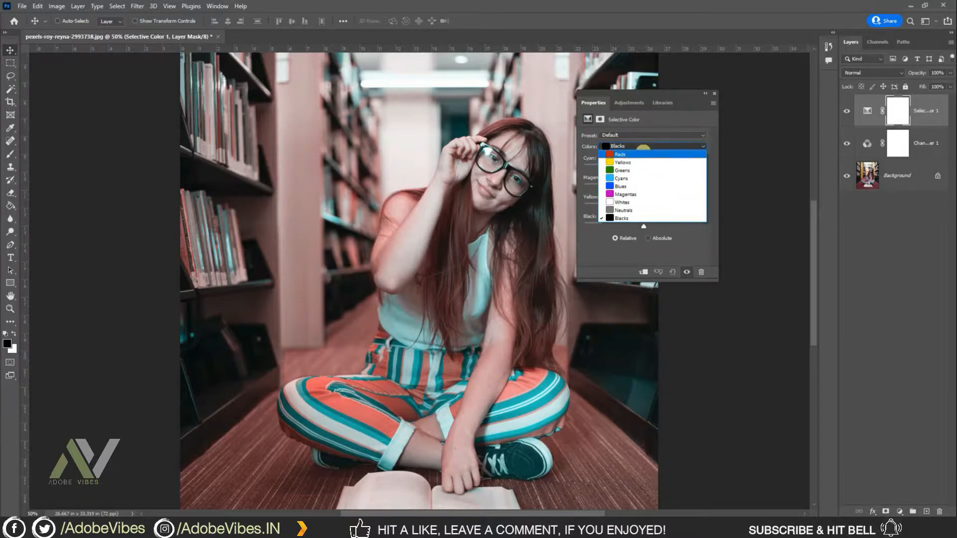
pyautogui.click(643, 154)
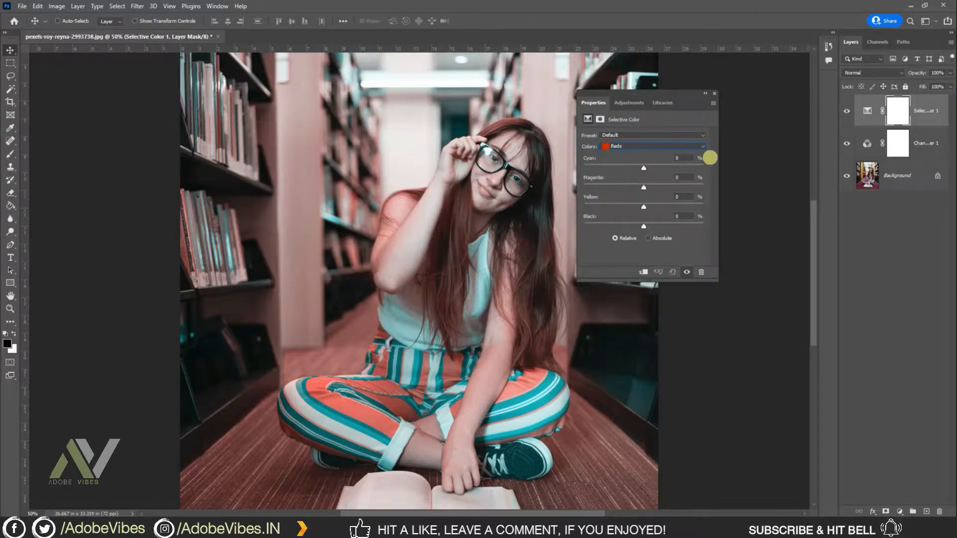
pyautogui.click(683, 177)
pyautogui.write('20')
pyautogui.press('Return')
pyautogui.click(683, 197)
pyautogui.write('4')
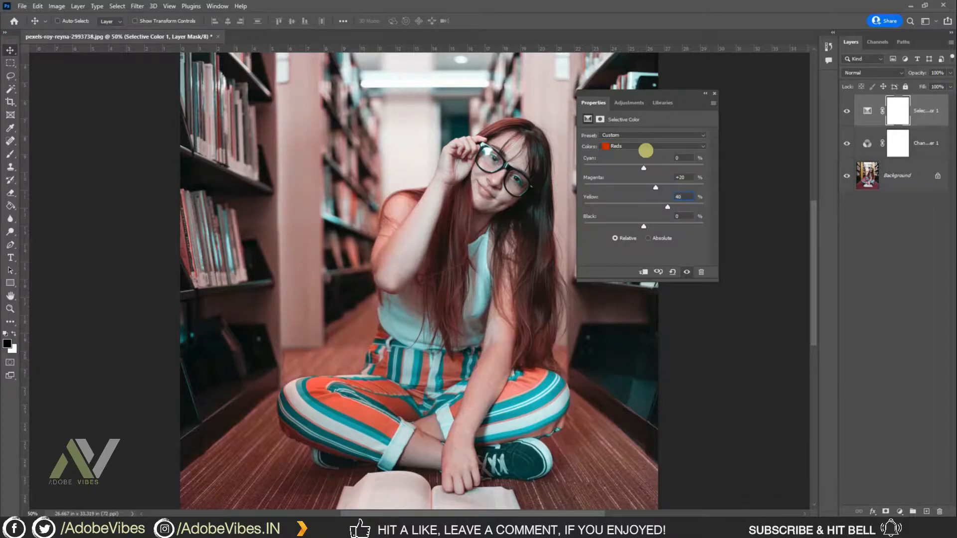
pyautogui.click(686, 216)
pyautogui.write('30')
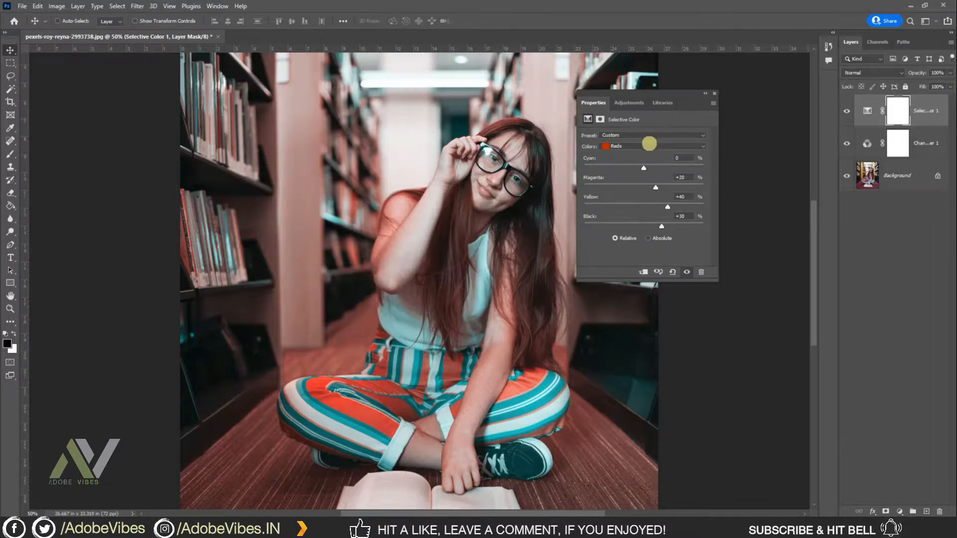
# Step: For the Cyans in Selective Color, set both Cyan and Magenta to +50%
pyautogui.click(648, 145)
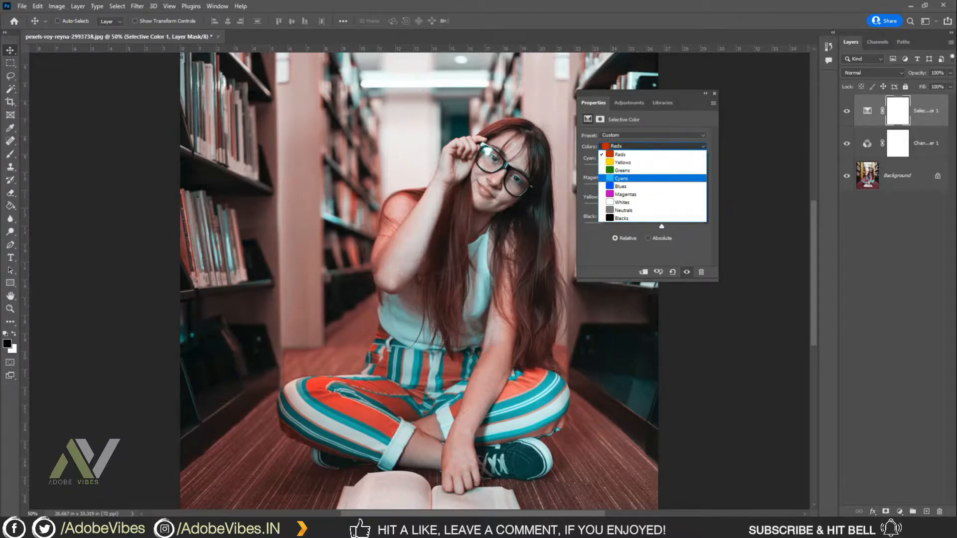
pyautogui.click(629, 178)
pyautogui.click(684, 158)
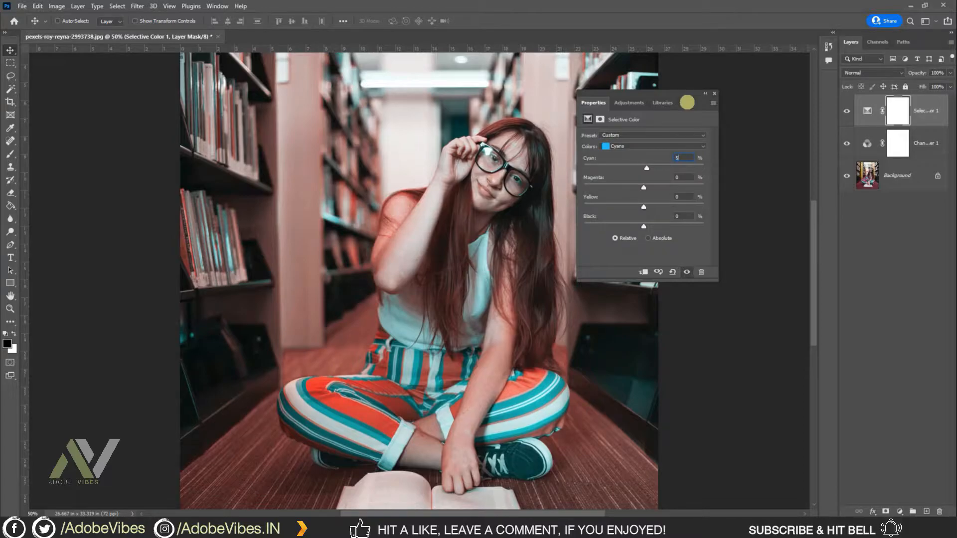
pyautogui.click(685, 177)
pyautogui.write('50')
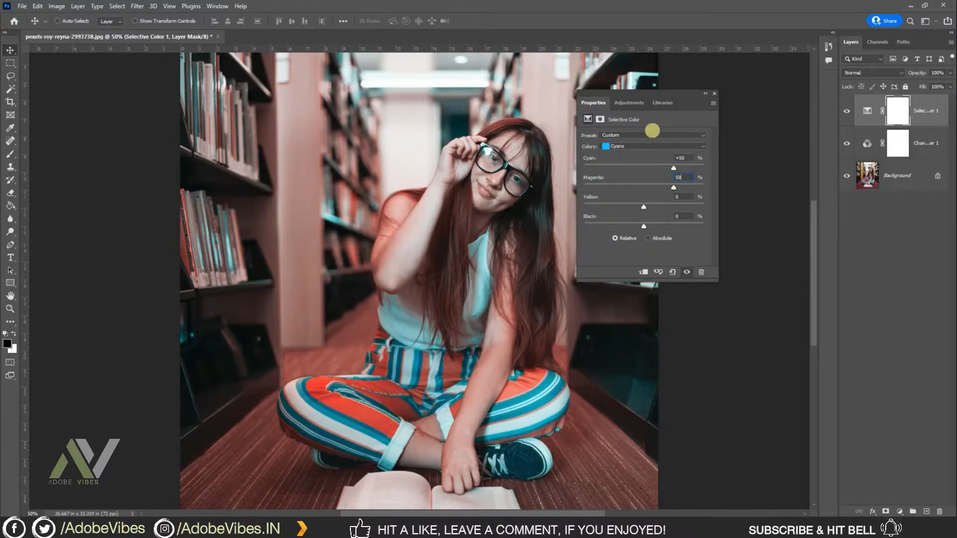
pyautogui.press('Return')
# Step: For the Whites in Selective Color, set Cyan to +15% and Black to -10%
pyautogui.click(632, 145)
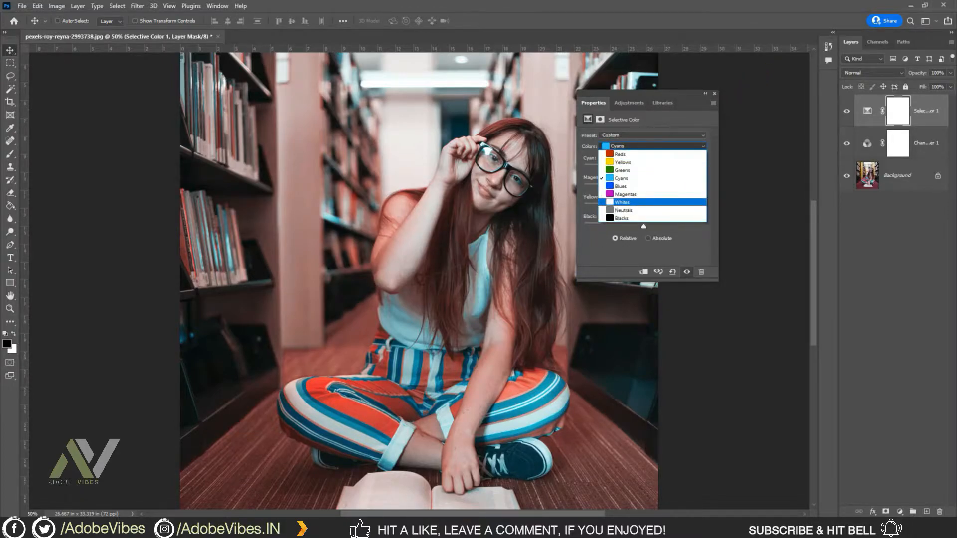
pyautogui.click(623, 202)
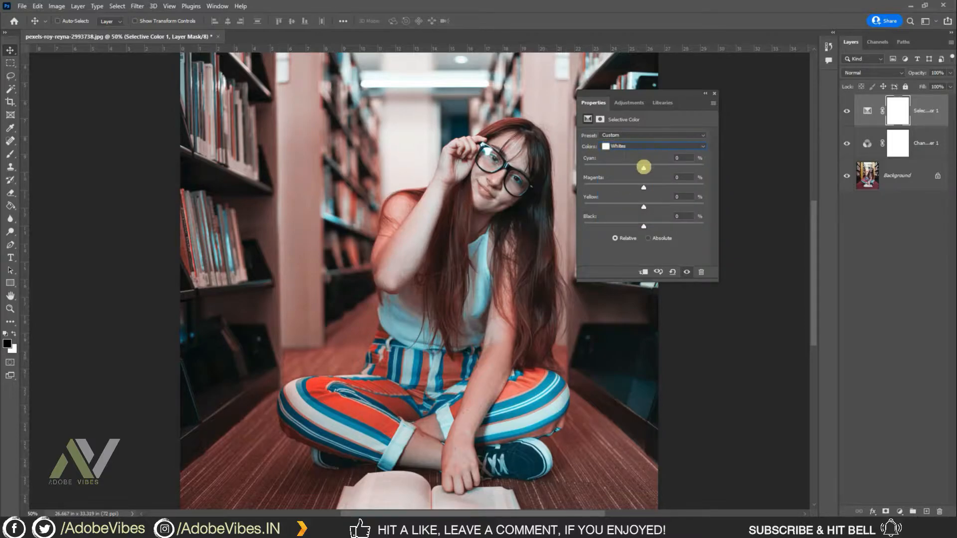
pyautogui.click(679, 159)
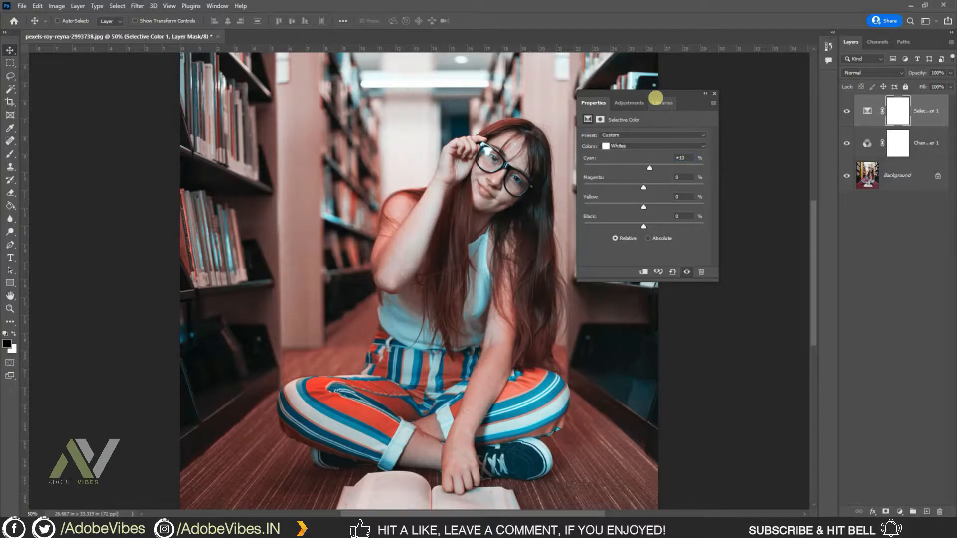
pyautogui.click(683, 216)
pyautogui.click(682, 158)
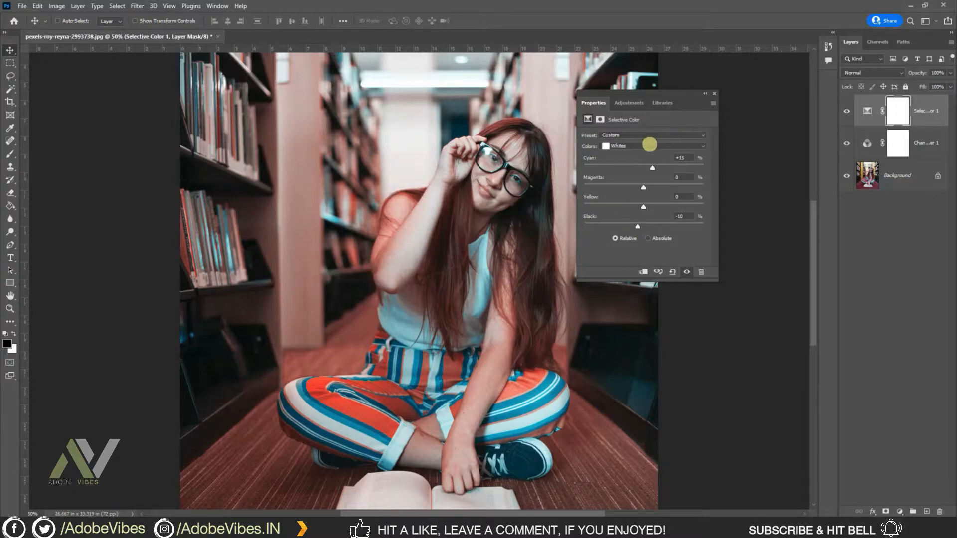
# Step: For the Neutrals in Selective Color, set Cyan to -15% and Black to -5%
pyautogui.click(649, 145)
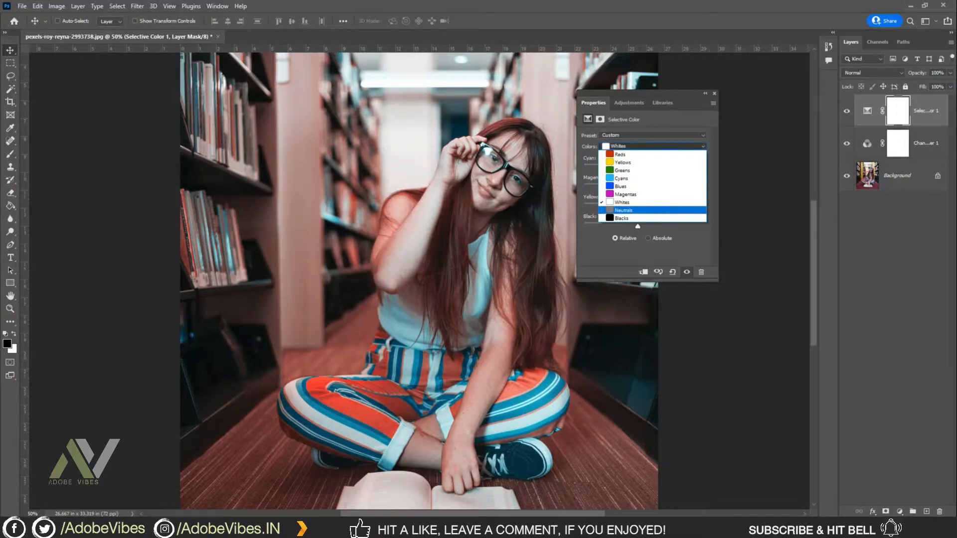
pyautogui.click(630, 210)
pyautogui.click(681, 158)
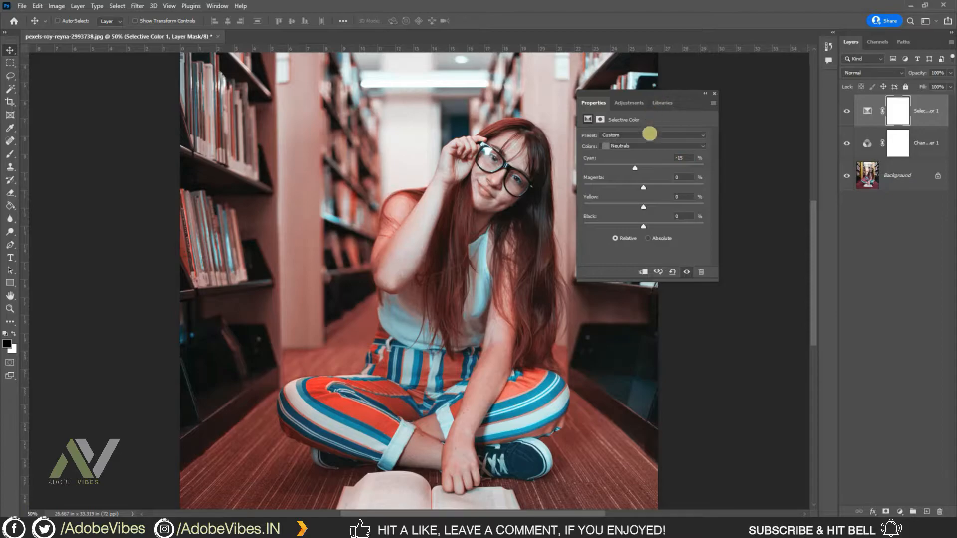
pyautogui.click(682, 216)
pyautogui.write('-5')
pyautogui.press('Return')
# Step: For the Blacks in Selective Color, set Black to +5% and close the adjustment's settings
pyautogui.click(633, 145)
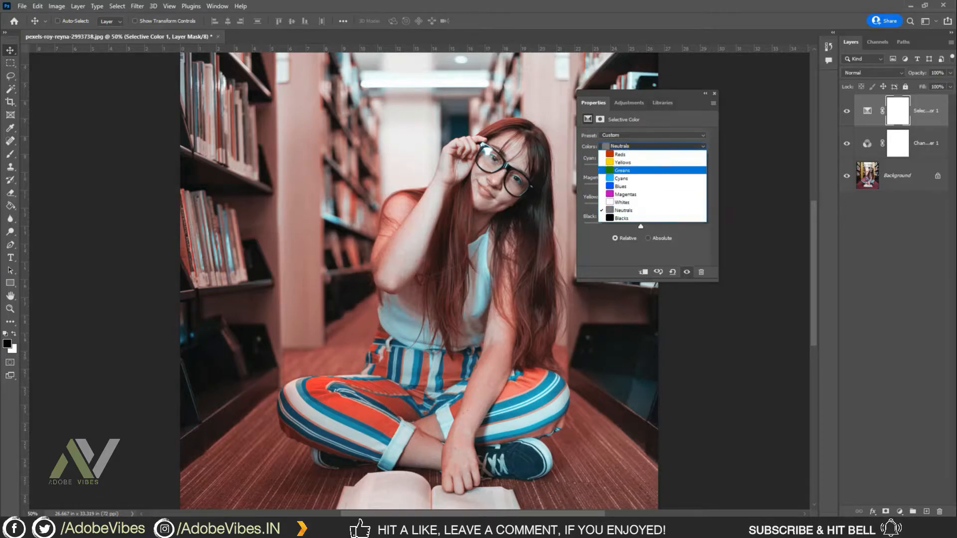
pyautogui.click(622, 218)
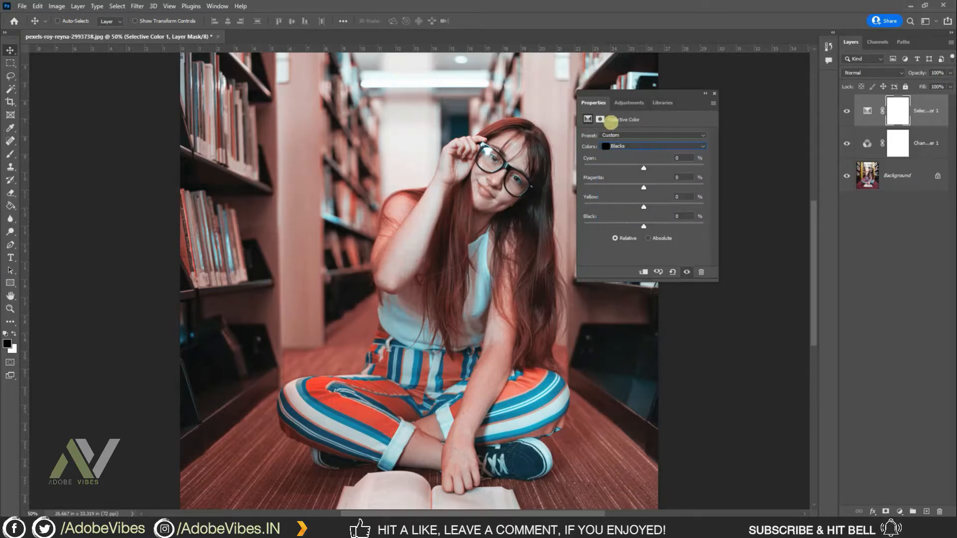
pyautogui.click(682, 216)
pyautogui.write('5')
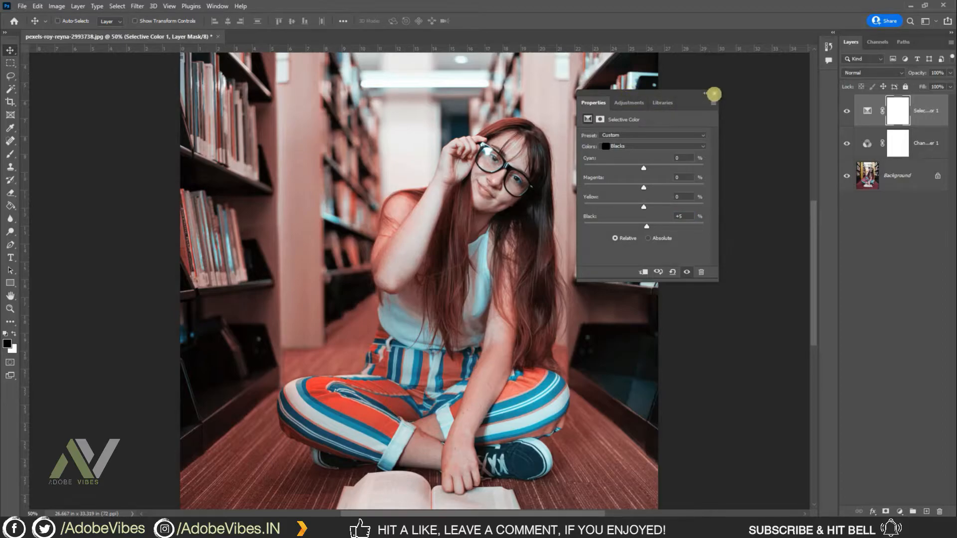
pyautogui.click(714, 94)
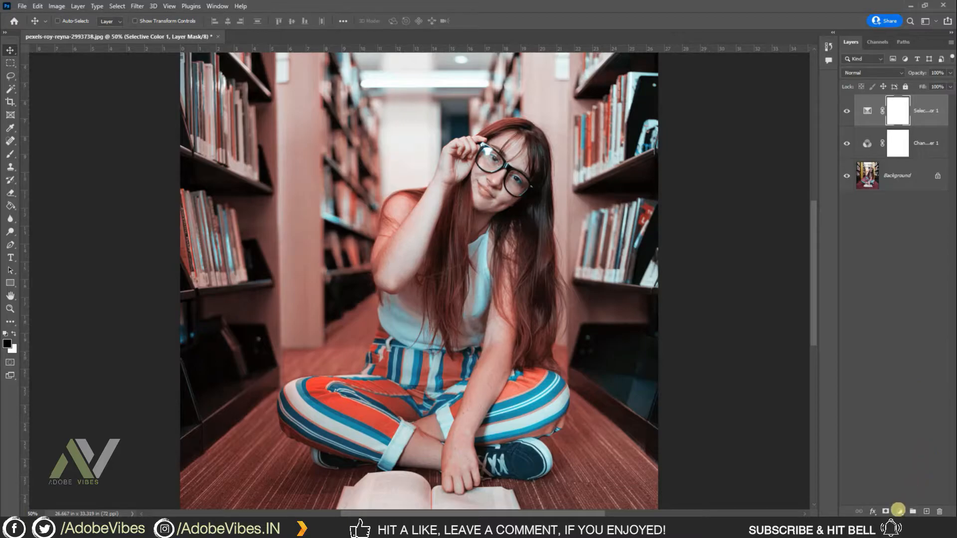
# Step: Add a Color Balance adjustment layer above the Selective Color layer and set its Shadows Cyan–Red value to -10
pyautogui.click(898, 509)
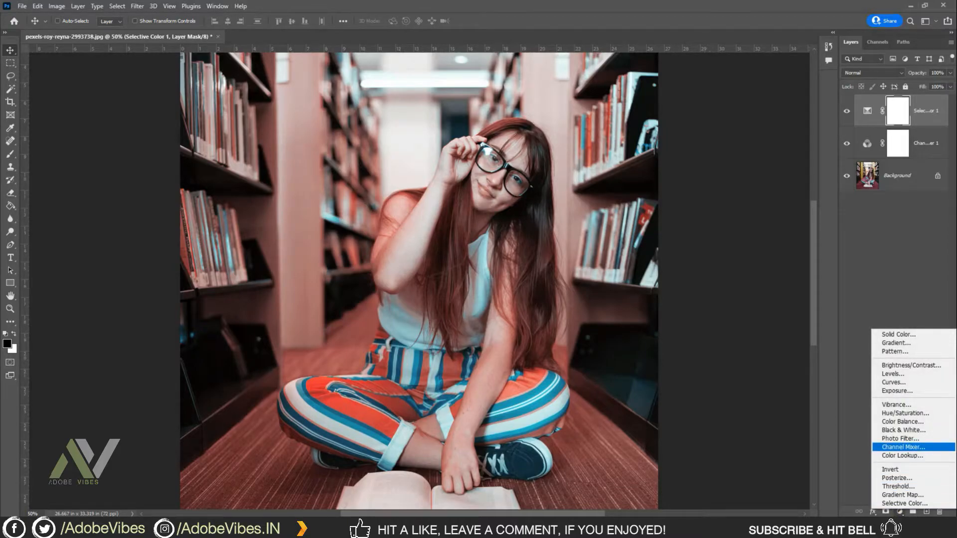
pyautogui.click(903, 421)
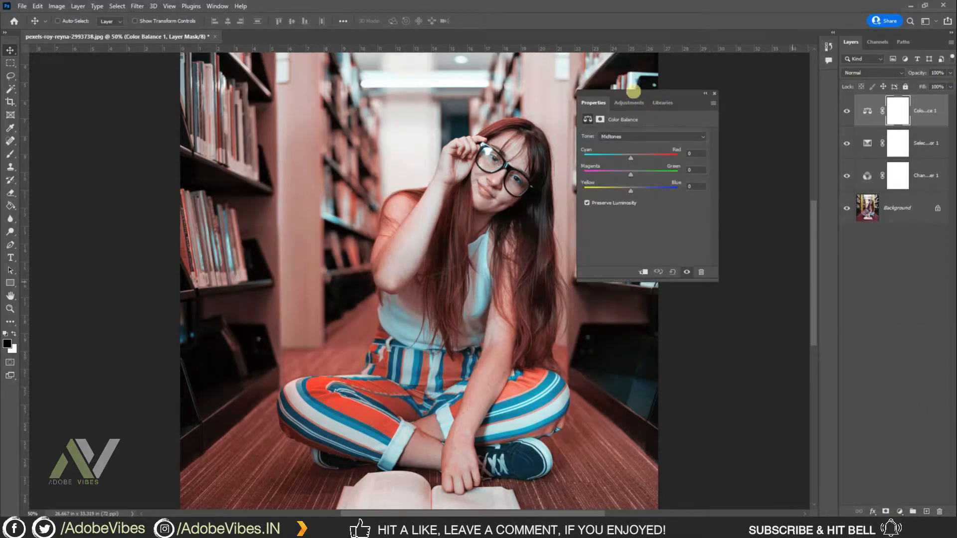
pyautogui.moveTo(633, 91); pyautogui.dragTo(675, 89)
pyautogui.click(683, 129)
pyautogui.click(674, 135)
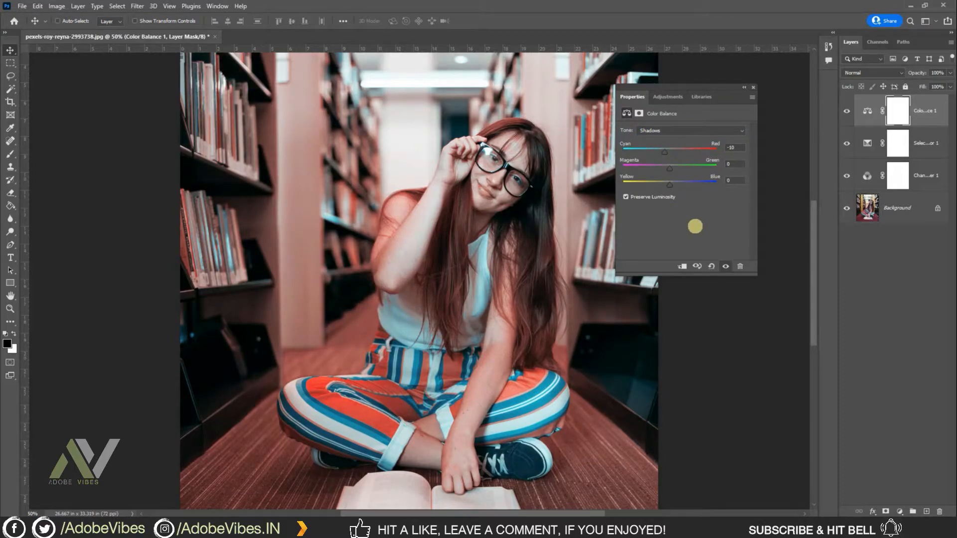
# Step: In Color Balance, set the Midtones Yellow–Blue value to -10 and shift the Highlights slightly toward red
pyautogui.click(672, 129)
pyautogui.click(665, 144)
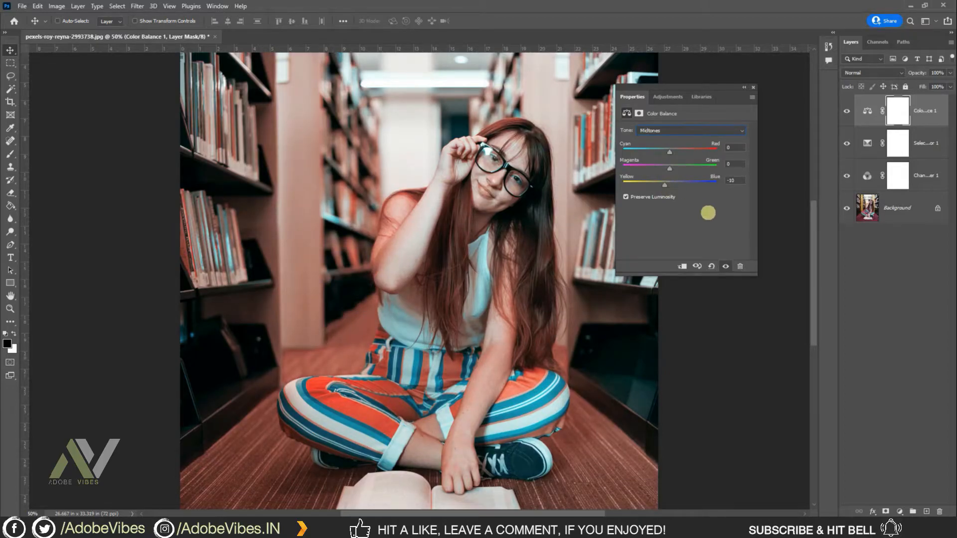
pyautogui.click(681, 130)
pyautogui.click(668, 150)
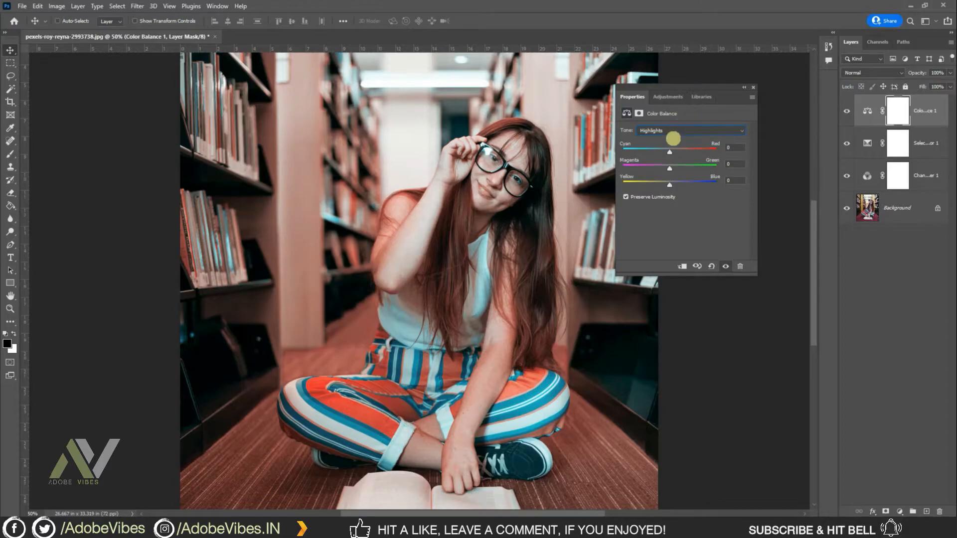
pyautogui.moveTo(671, 150); pyautogui.dragTo(674, 151)
pyautogui.click(753, 87)
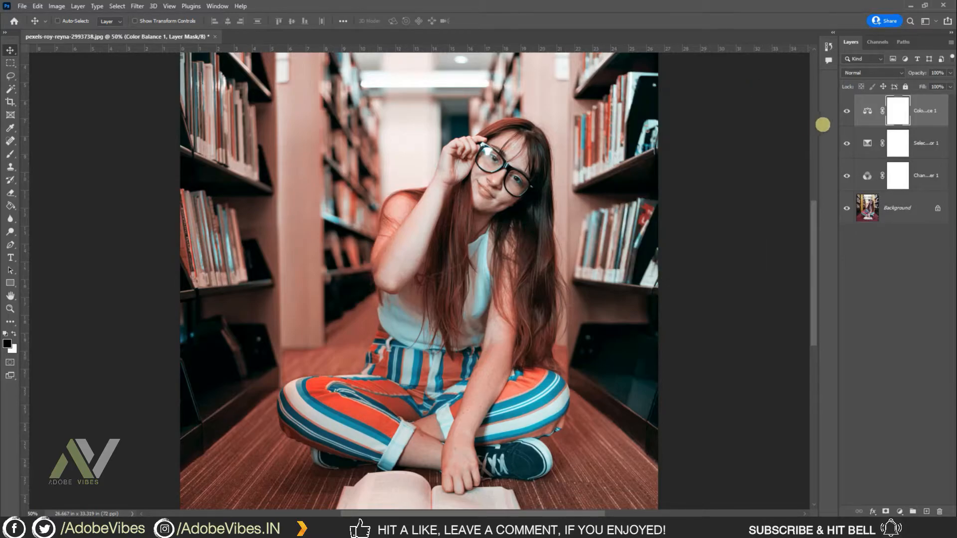
# Step: Toggle the Color Balance layer's visibility off and on to compare the image with and without it
pyautogui.click(847, 110)
pyautogui.click(847, 110)
pyautogui.click(848, 109)
pyautogui.click(847, 109)
# Step: Add a Curves adjustment layer and, in its Red channel, slightly raise the black point and slightly lower the white point
pyautogui.click(900, 510)
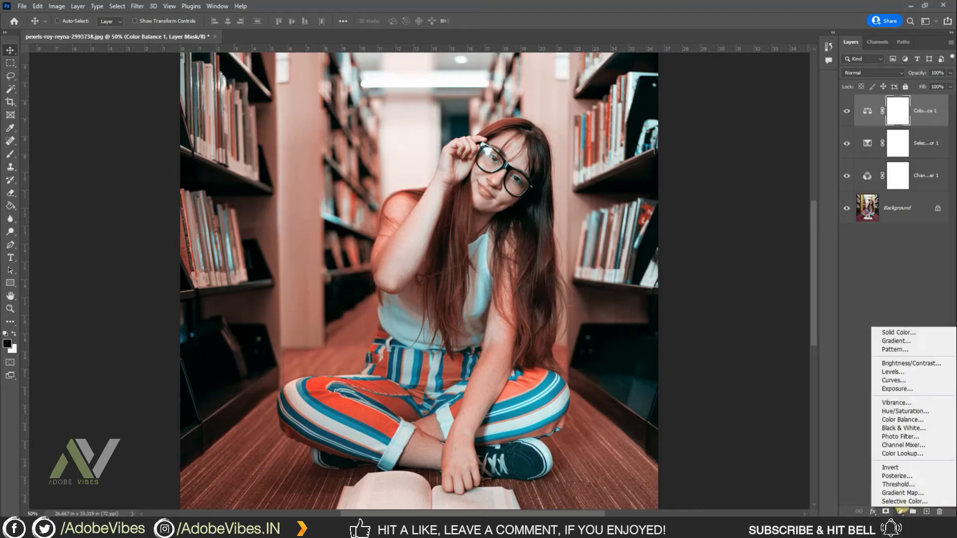
pyautogui.click(893, 380)
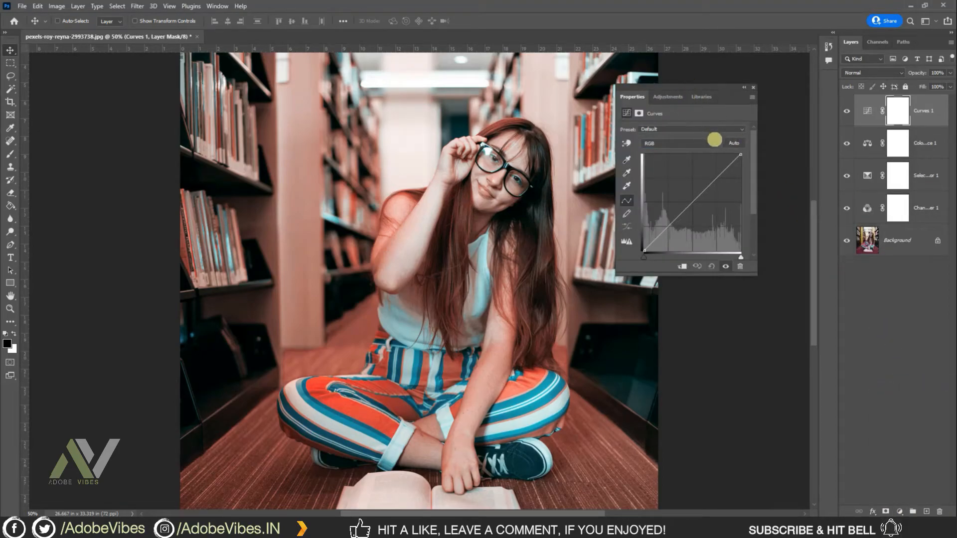
pyautogui.click(713, 144)
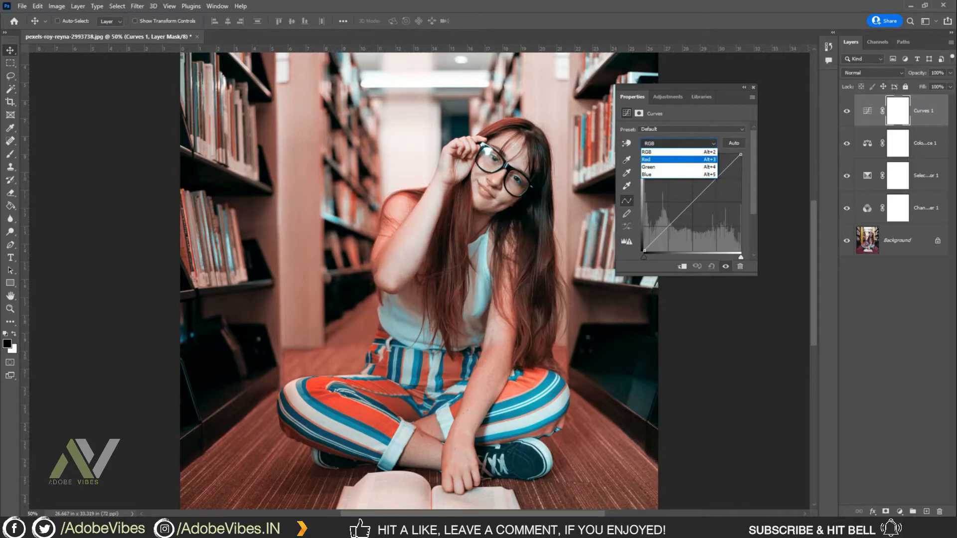
pyautogui.click(681, 160)
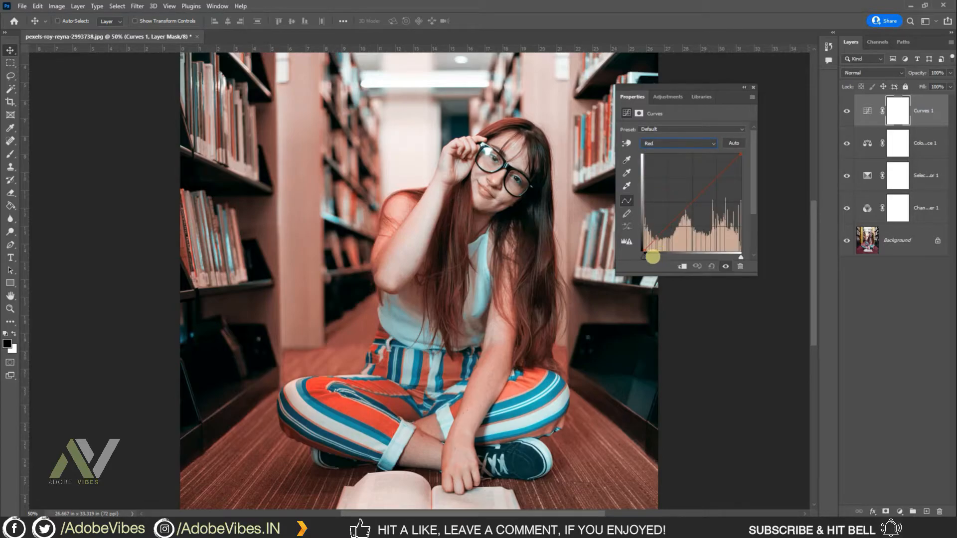
pyautogui.click(666, 225)
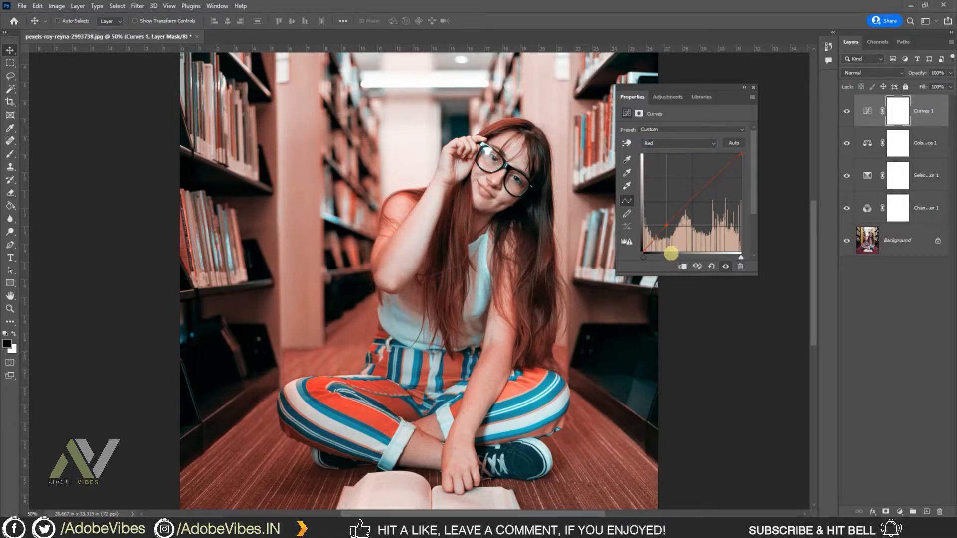
pyautogui.press('Delete')
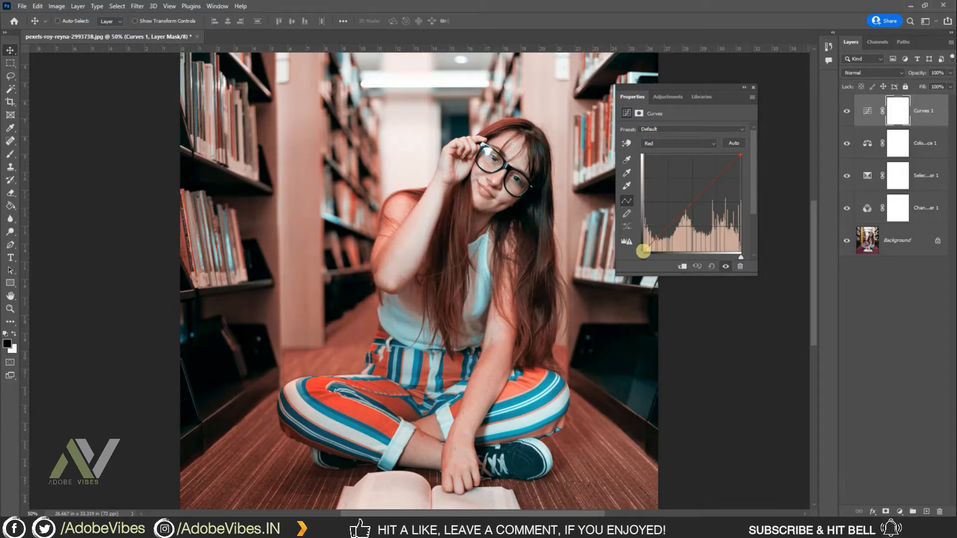
pyautogui.moveTo(643, 252); pyautogui.dragTo(640, 247)
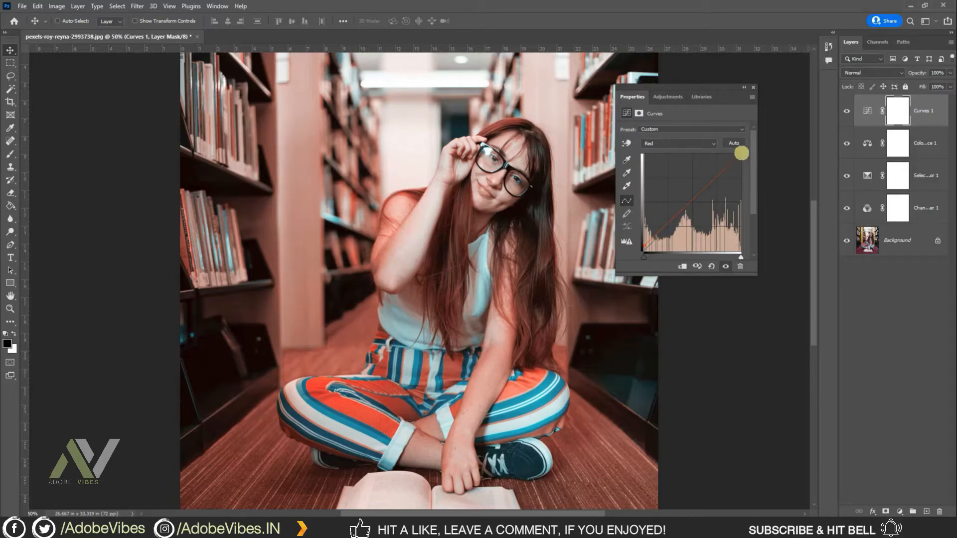
pyautogui.moveTo(739, 155); pyautogui.dragTo(744, 160)
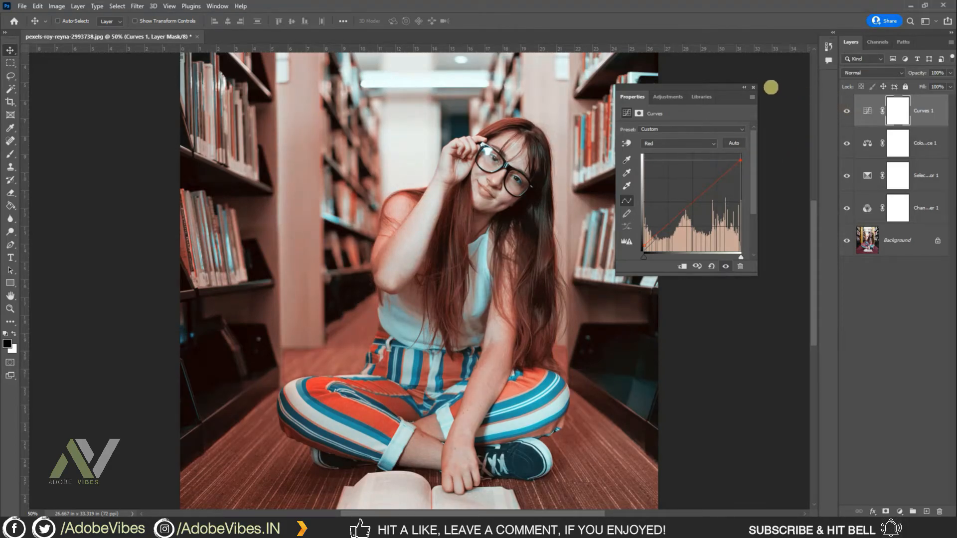
pyautogui.click(751, 85)
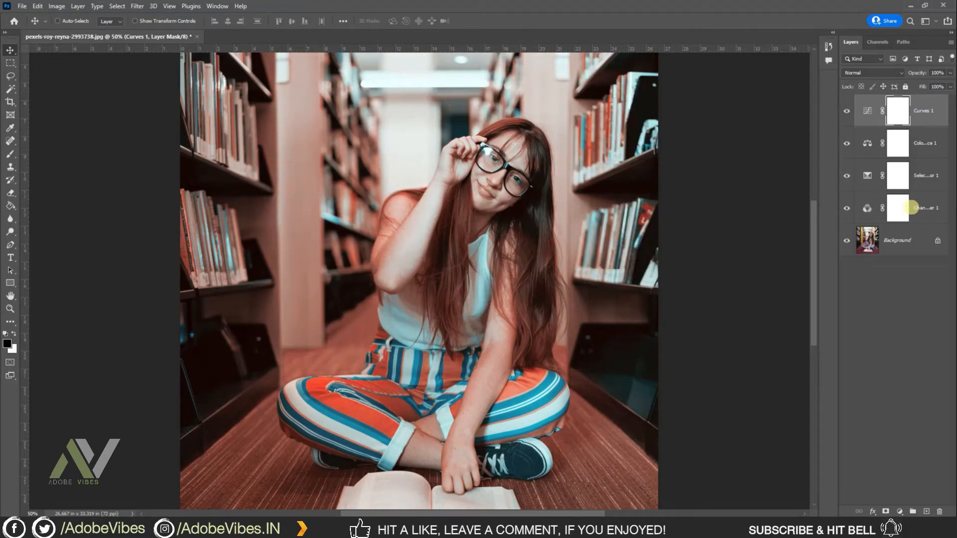
# Step: Group the four adjustment layers from Channel Mixer to Curves and name the group "Red & Teal"
pyautogui.click(916, 207)
pyautogui.keyDown('shift'); pyautogui.click(936, 120); pyautogui.keyUp('shift')
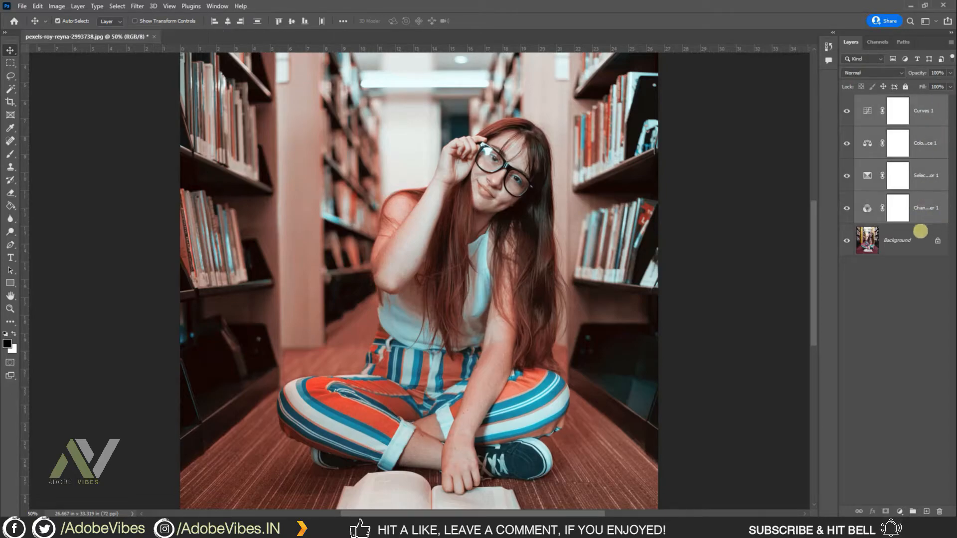
pyautogui.hotkey('ctrl', 'g')
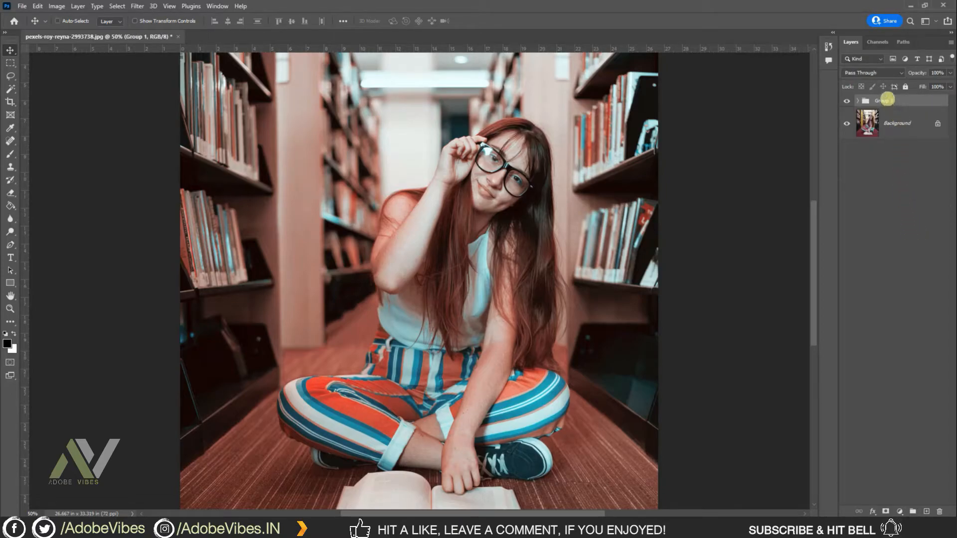
pyautogui.doubleClick(887, 100)
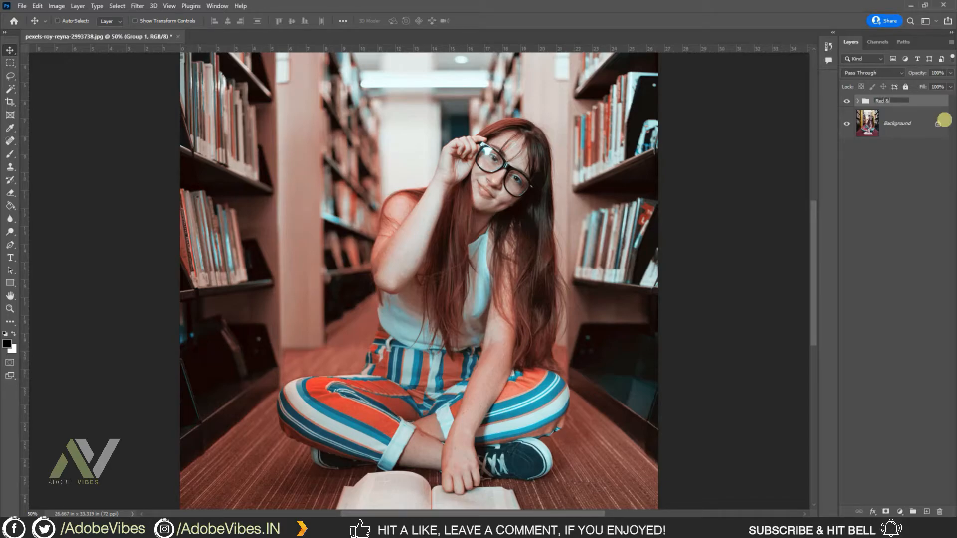
pyautogui.write('Red & Teal')
pyautogui.press('Return')
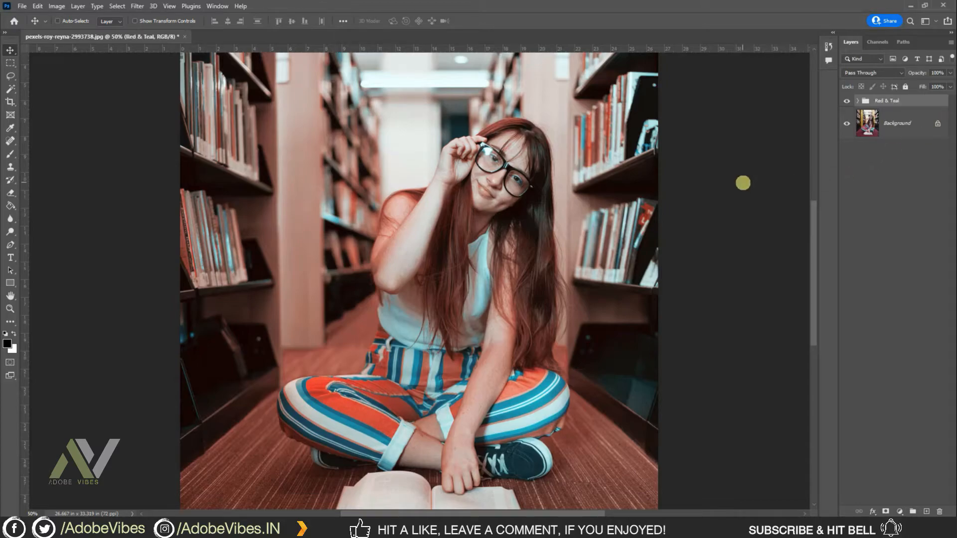
# Step: Open the white-hoodie portrait and woman_boat from the 05. STOCKS folder
pyautogui.click(22, 6)
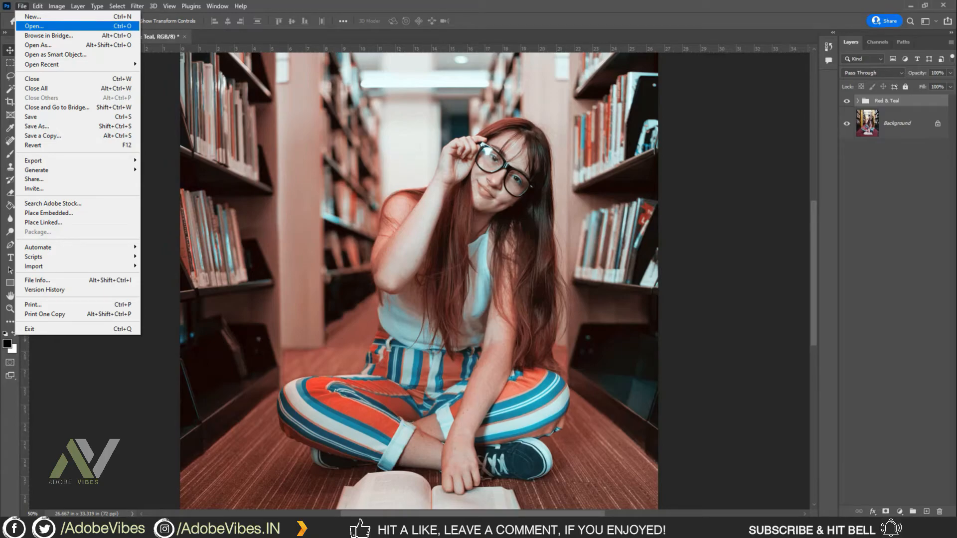
pyautogui.click(34, 26)
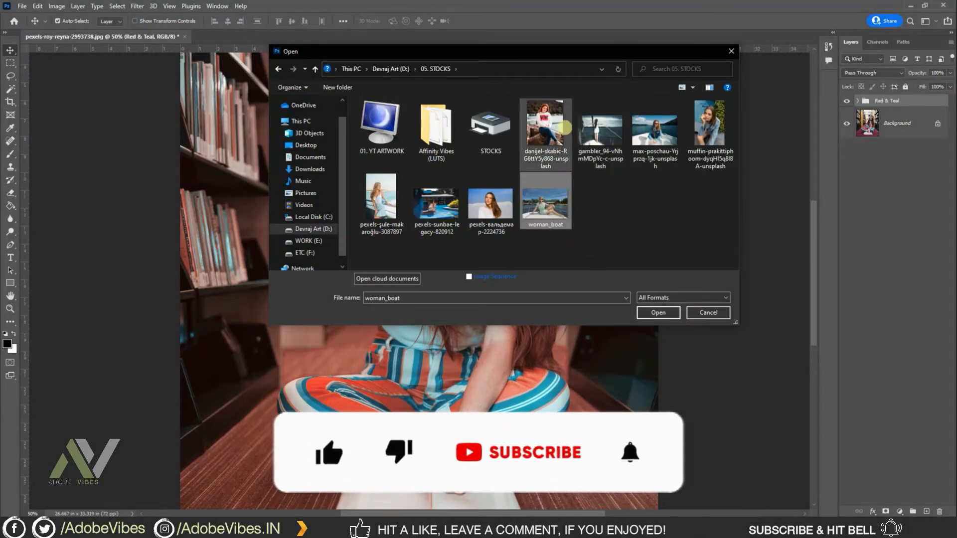
pyautogui.click(564, 127)
pyautogui.click(653, 311)
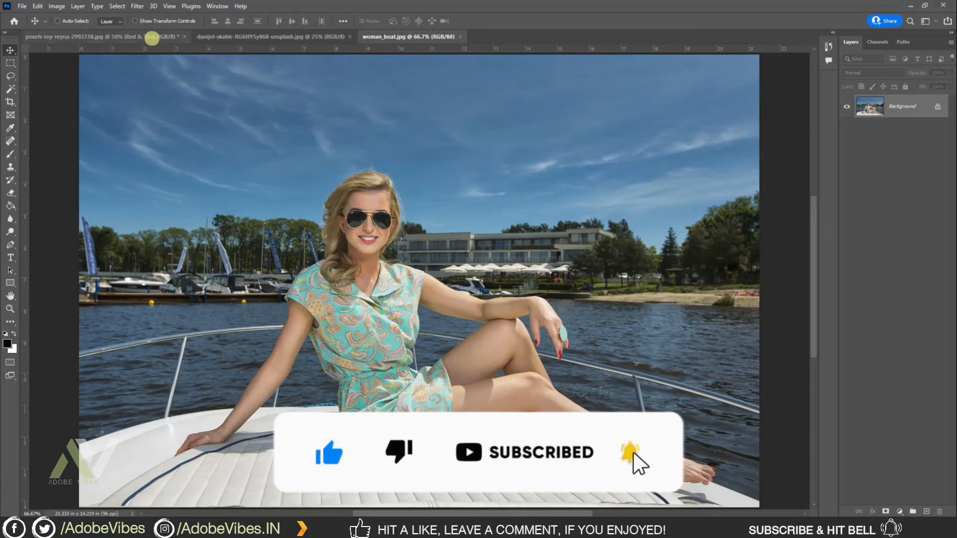
# Step: Copy the Red & Teal group from the library portrait into the white-hoodie photo
pyautogui.click(150, 37)
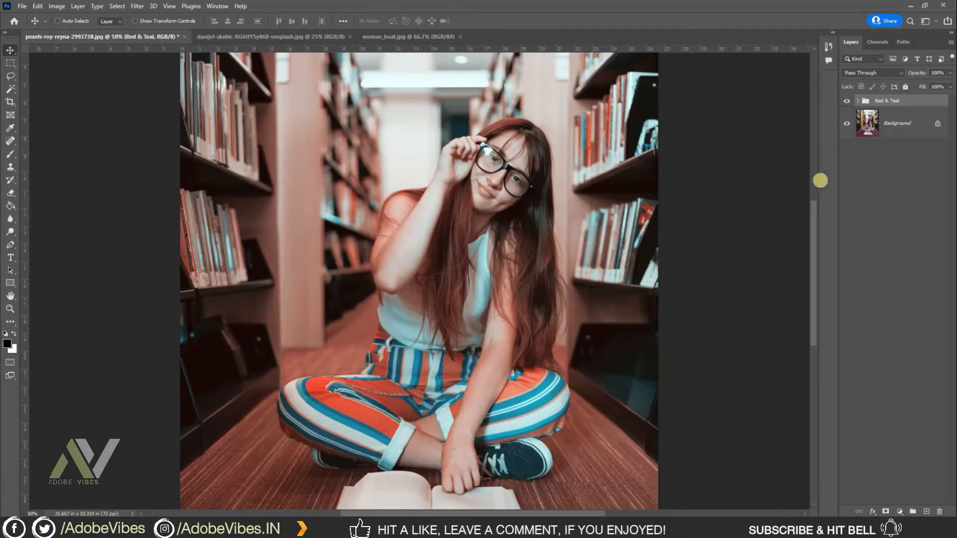
pyautogui.click(298, 37)
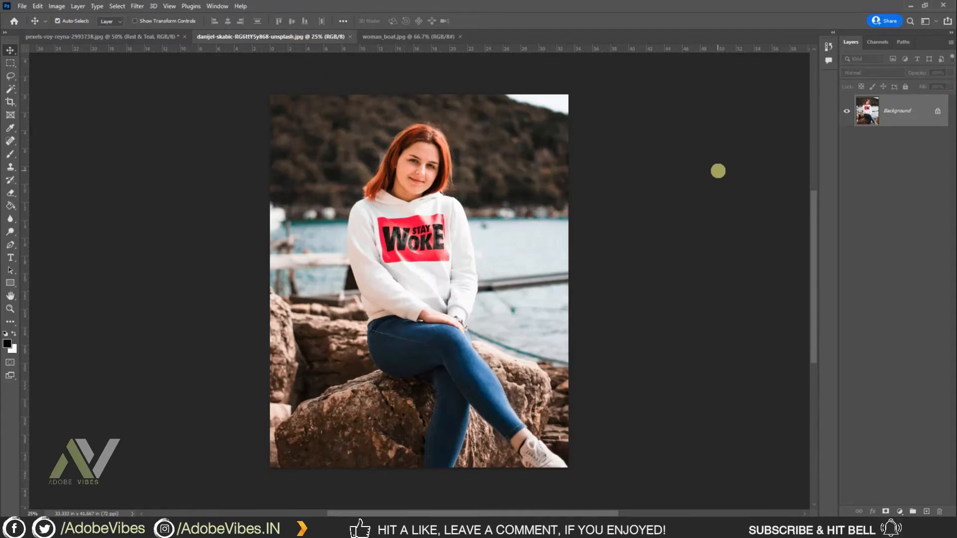
pyautogui.moveTo(718, 171); pyautogui.dragTo(718, 171)
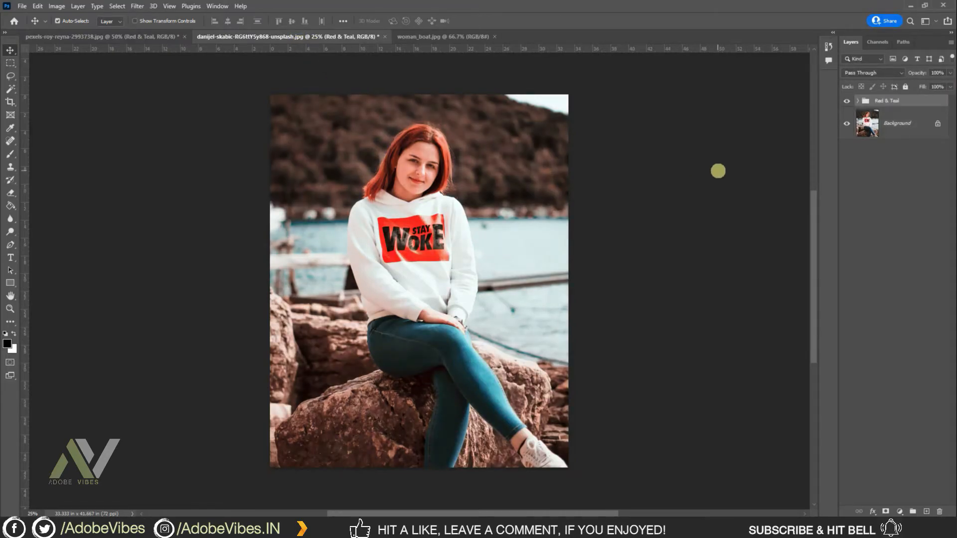
pyautogui.hotkey('ctrl', '+')
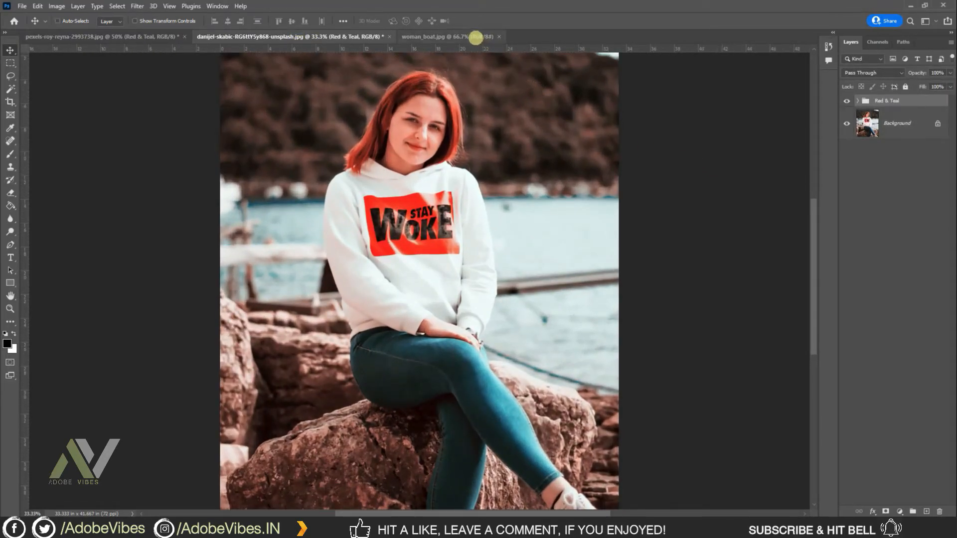
# Step: Paste the Red & Teal group into woman_boat.jpg and review the grade across the open photos
pyautogui.click(475, 38)
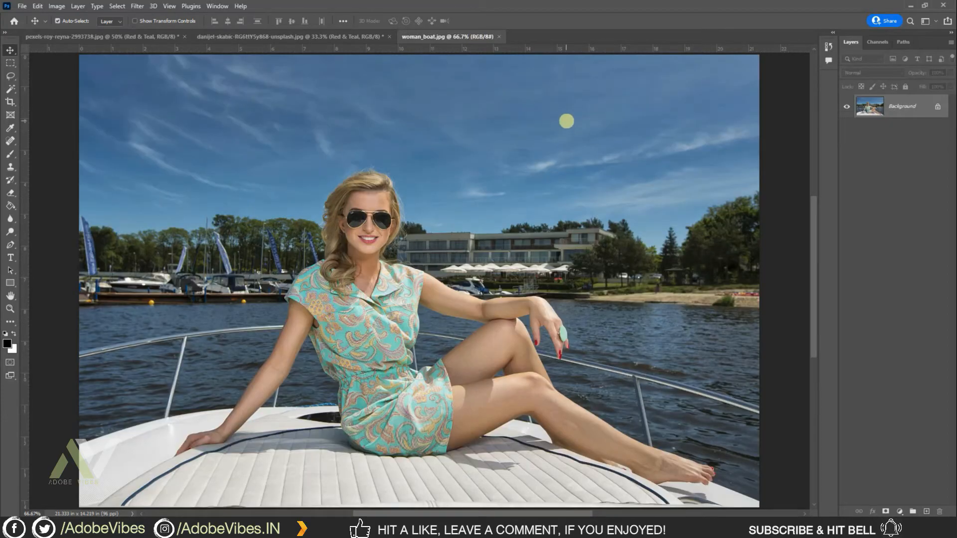
pyautogui.hotkey('ctrl', 'v')
pyautogui.hotkey('ctrl', '+')
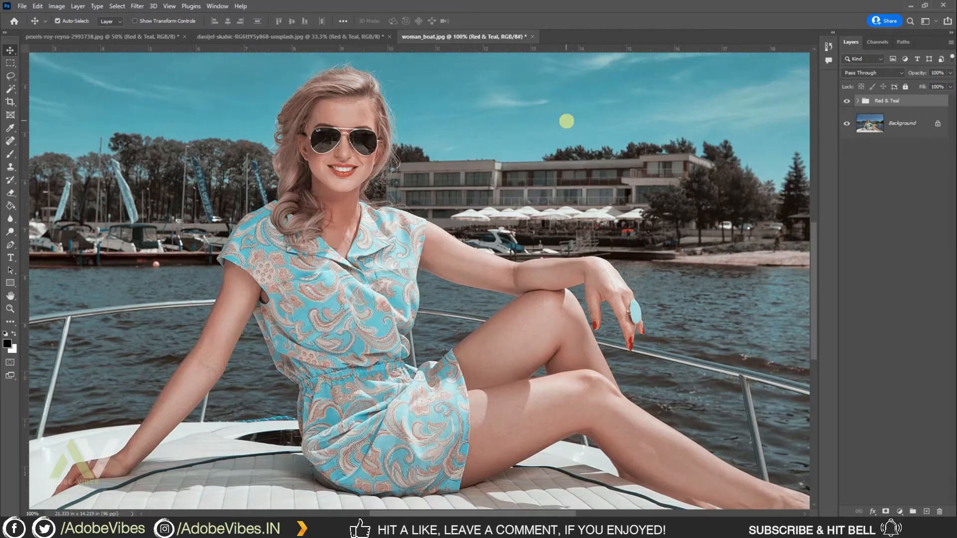
pyautogui.hotkey('ctrl', '-')
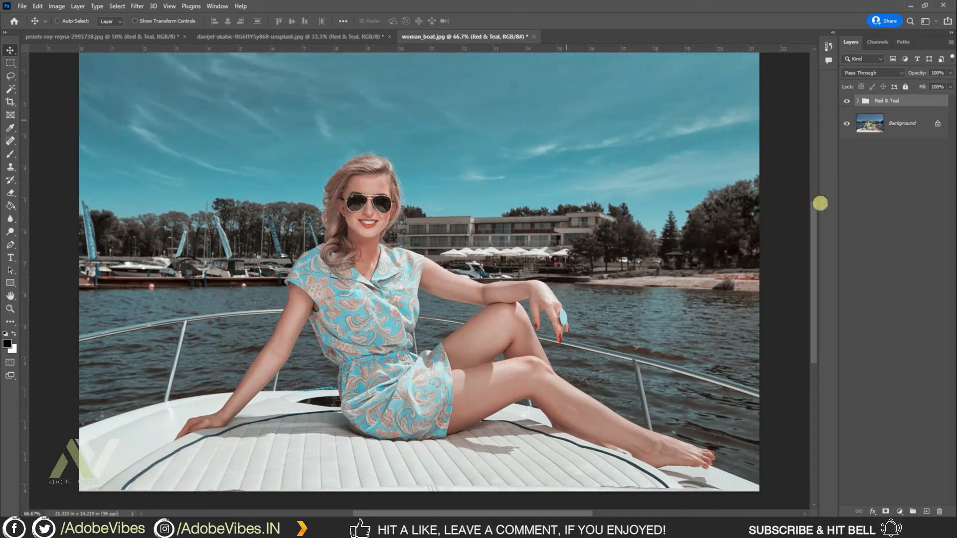
pyautogui.moveTo(815, 216); pyautogui.dragTo(814, 216)
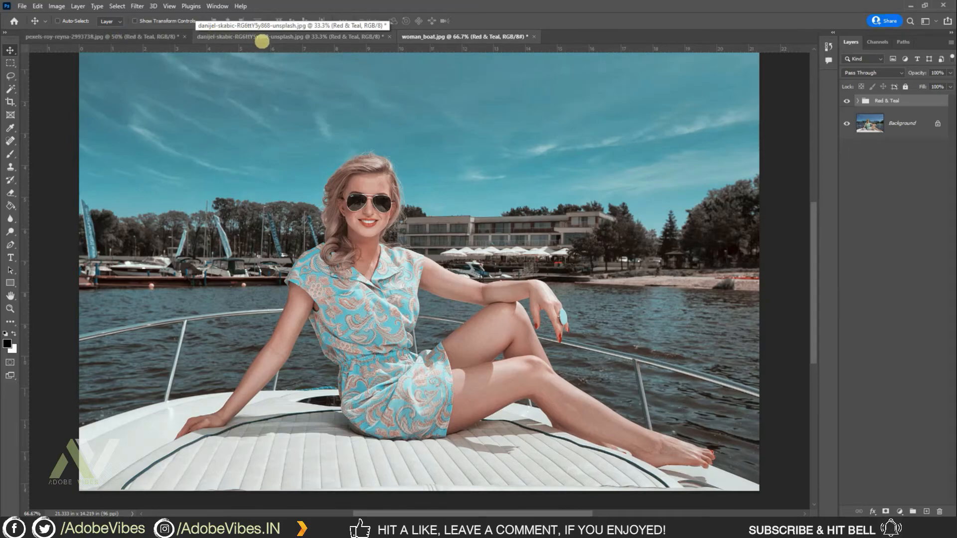
pyautogui.click(262, 37)
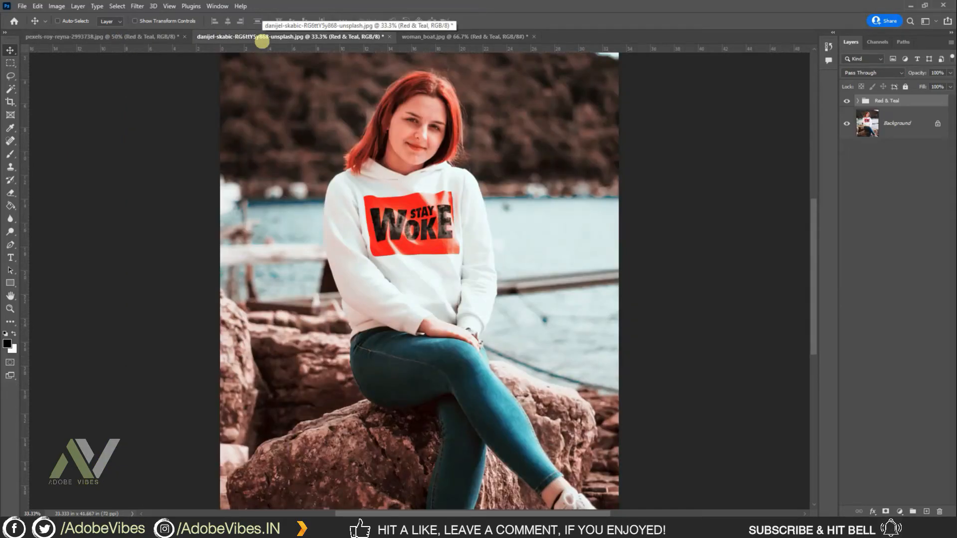
pyautogui.click(154, 38)
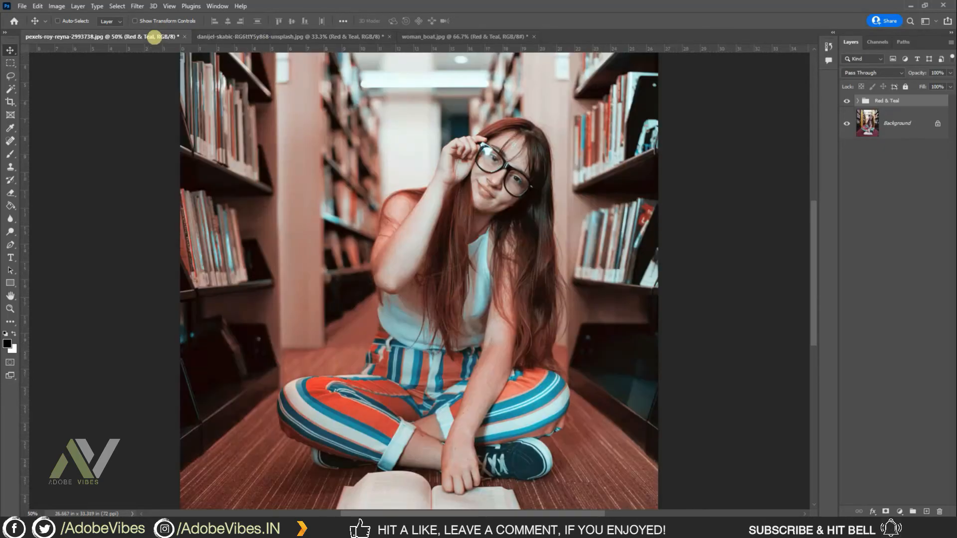